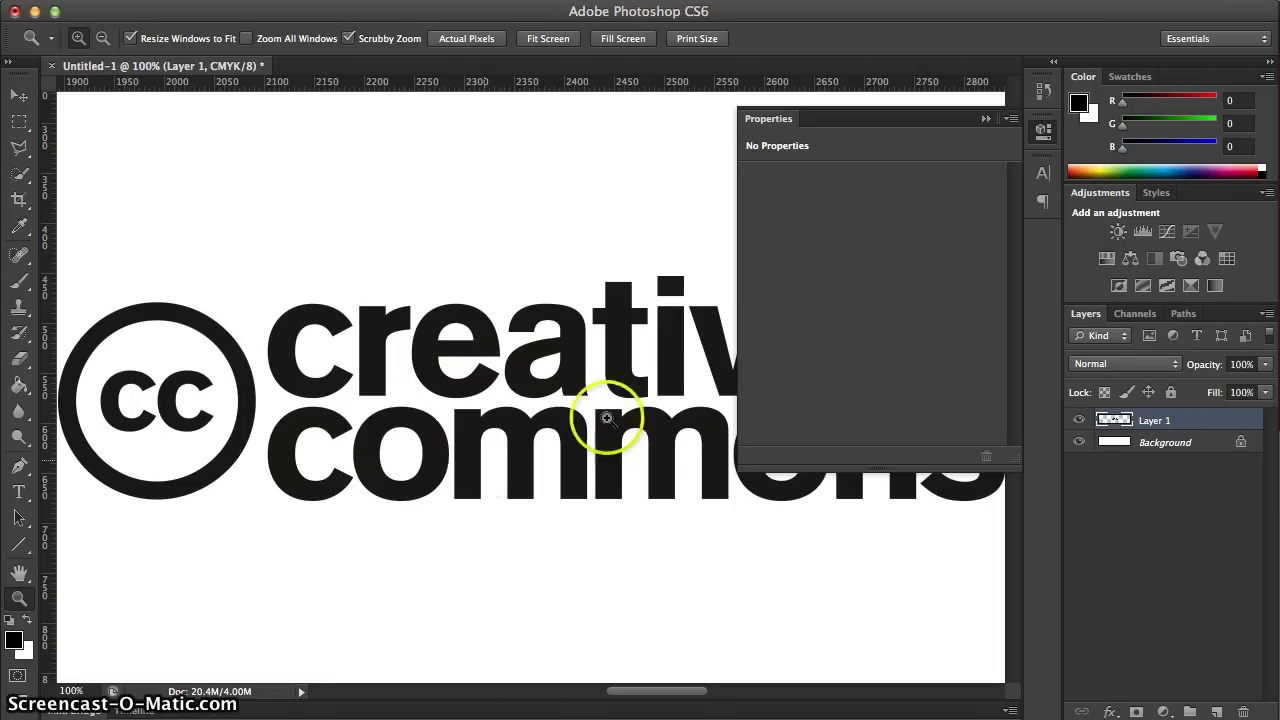
Collapse the Properties panel covering the canvas, and compare the Creative Commons logo in Photoshop and Illustrator.
{"action": "left_click", "coordinate": [985, 119]}
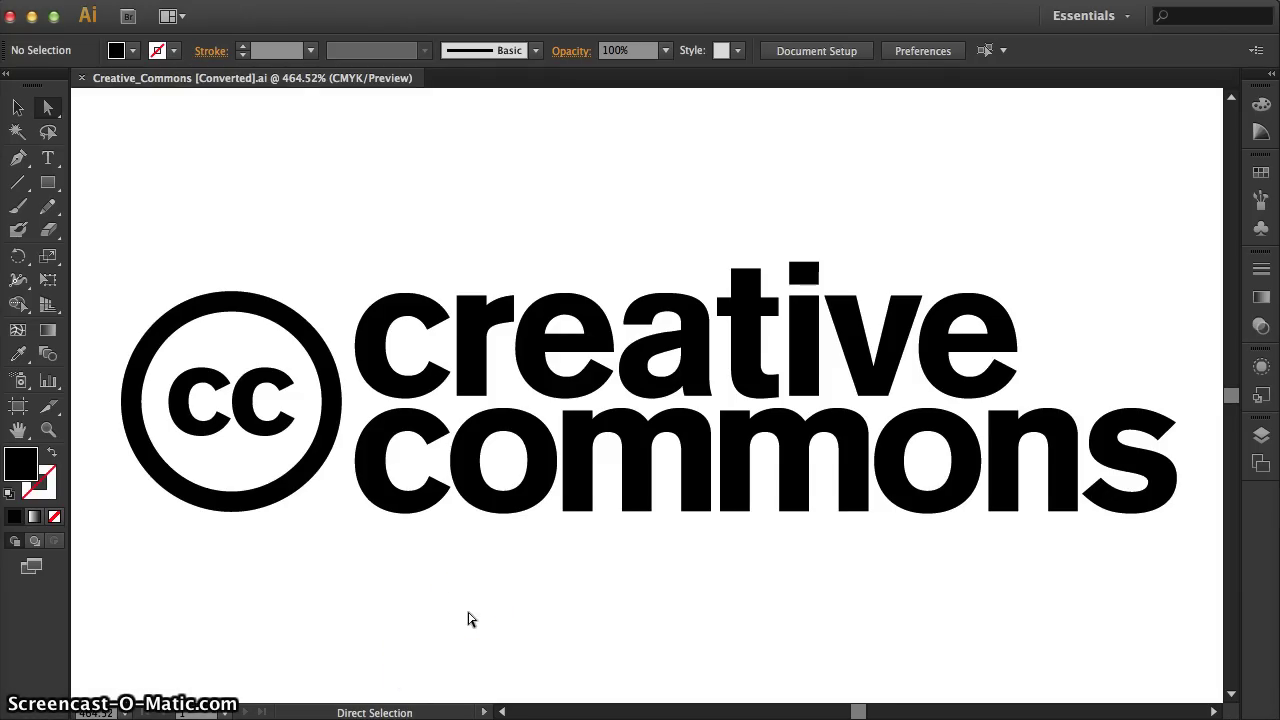
{"action": "left_click", "coordinate": [466, 618]}
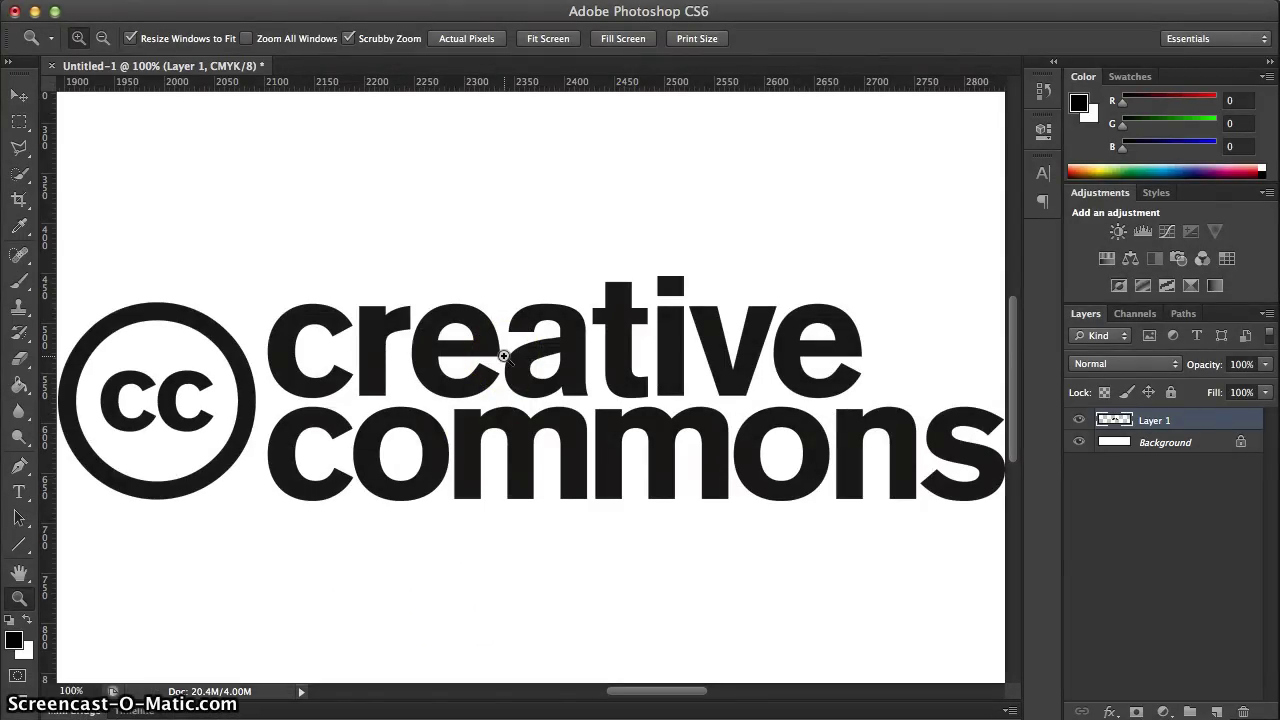
{"action": "left_click", "coordinate": [504, 355]}
{"action": "left_click", "coordinate": [233, 540]}
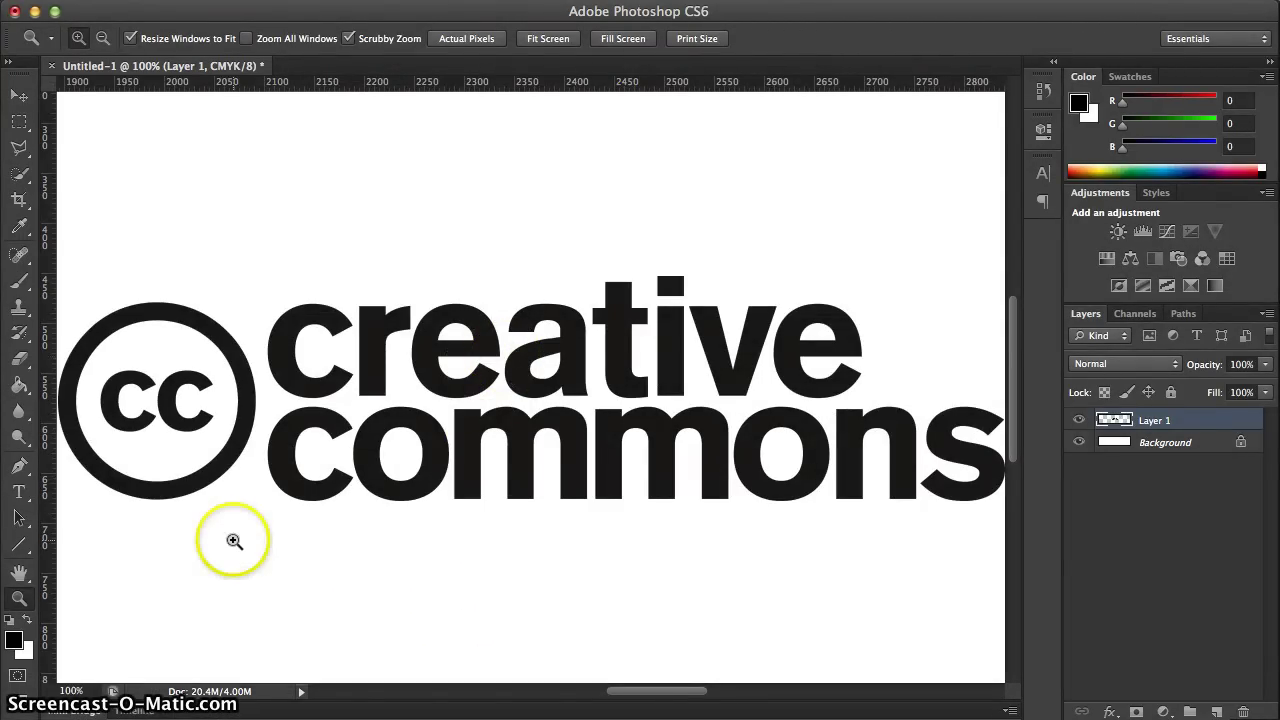
{"action": "left_click", "coordinate": [171, 432]}
{"action": "left_click", "coordinate": [338, 443]}
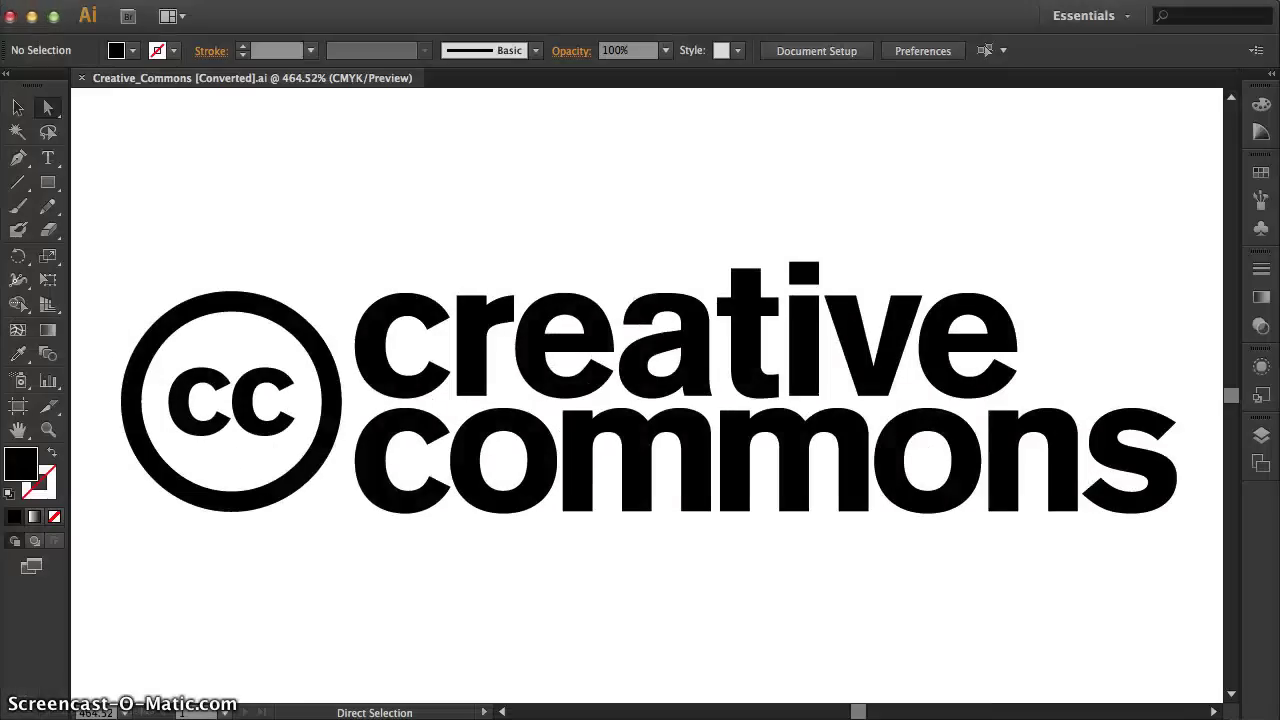
In Illustrator, magnify the first "o" in "commons" up to 6400% to examine the edges of the vector shape.
{"action": "left_click", "coordinate": [402, 374]}
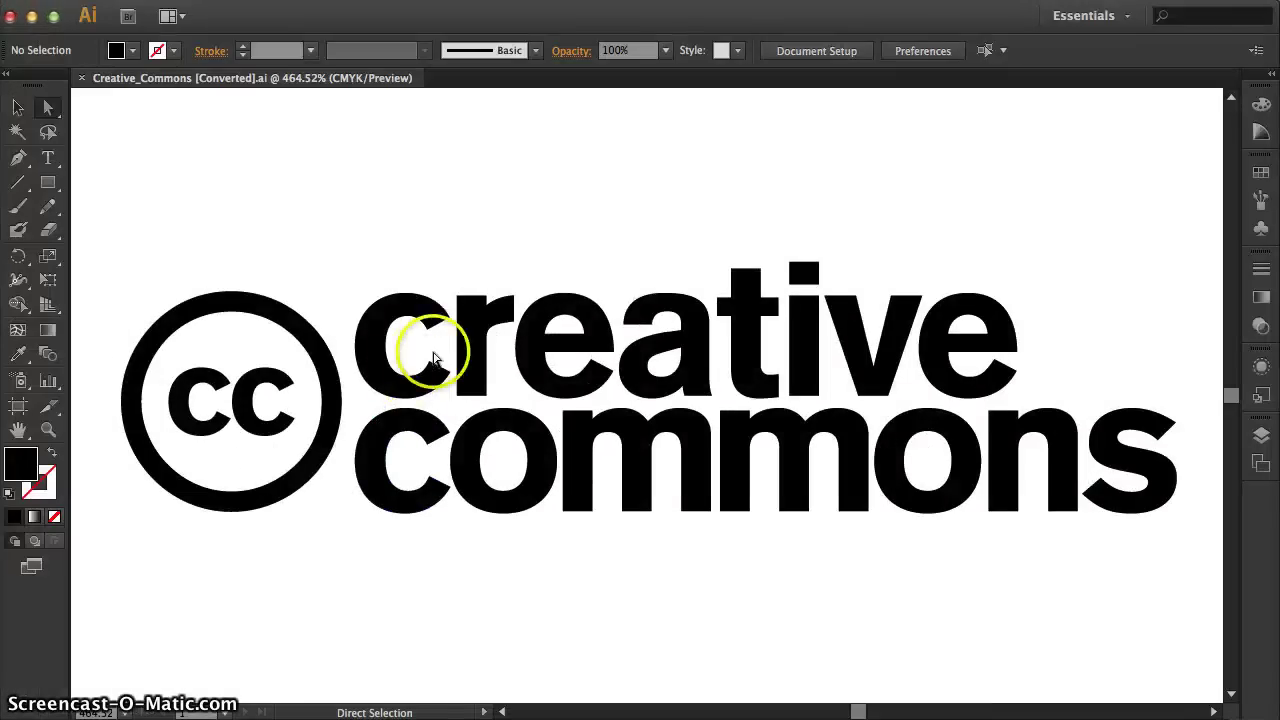
{"action": "left_click", "coordinate": [47, 430]}
{"action": "left_click", "coordinate": [249, 283]}
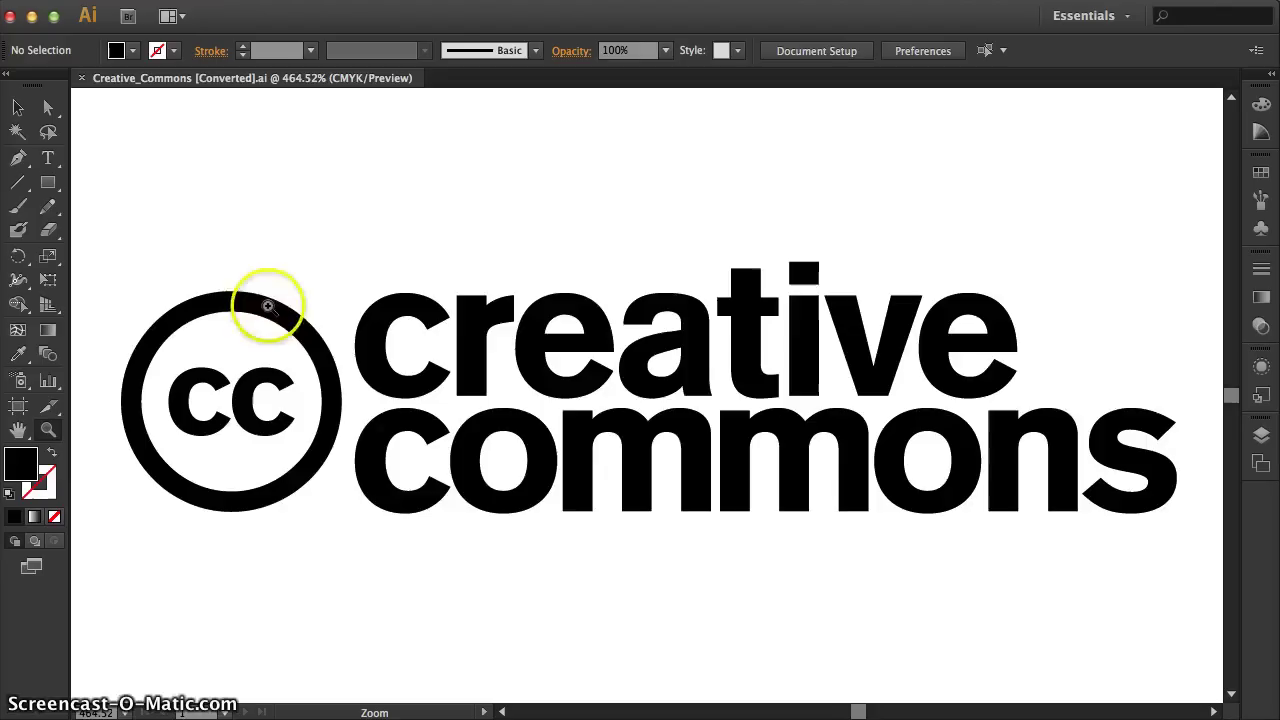
{"action": "left_click", "coordinate": [284, 310]}
{"action": "left_click", "coordinate": [766, 500]}
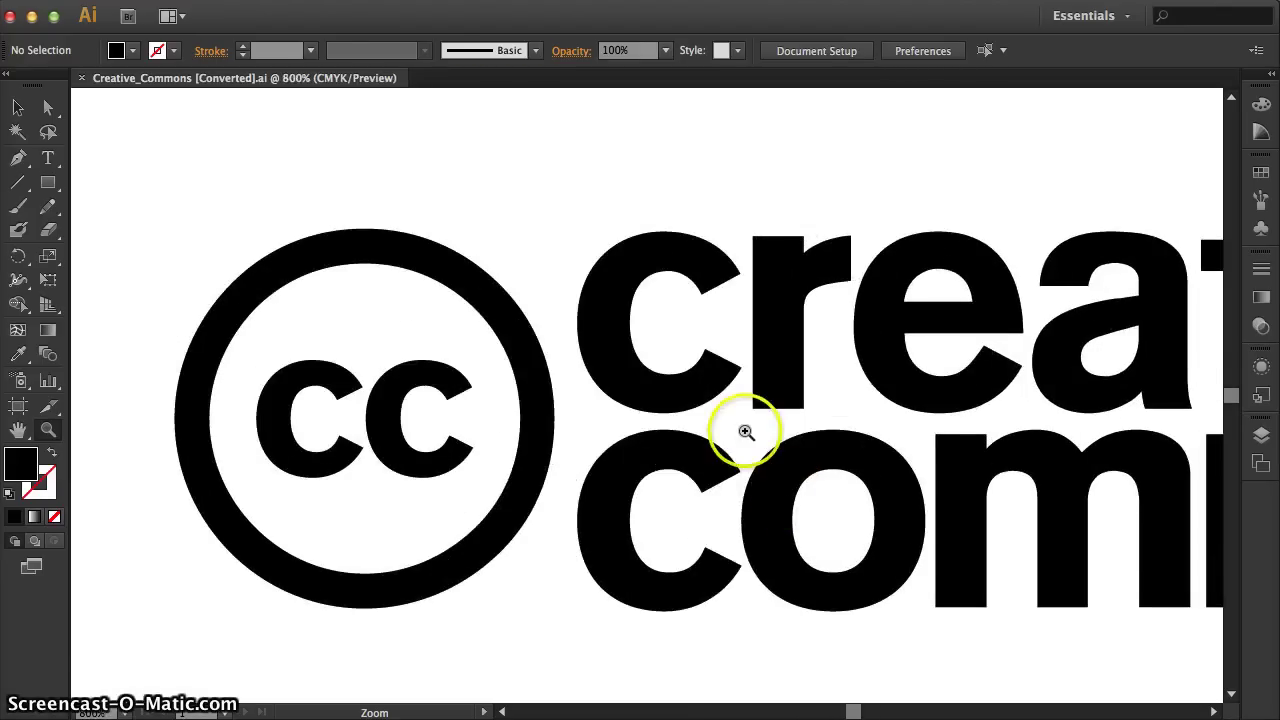
{"action": "left_click", "coordinate": [743, 432]}
{"action": "left_click", "coordinate": [706, 436]}
{"action": "left_click", "coordinate": [636, 419]}
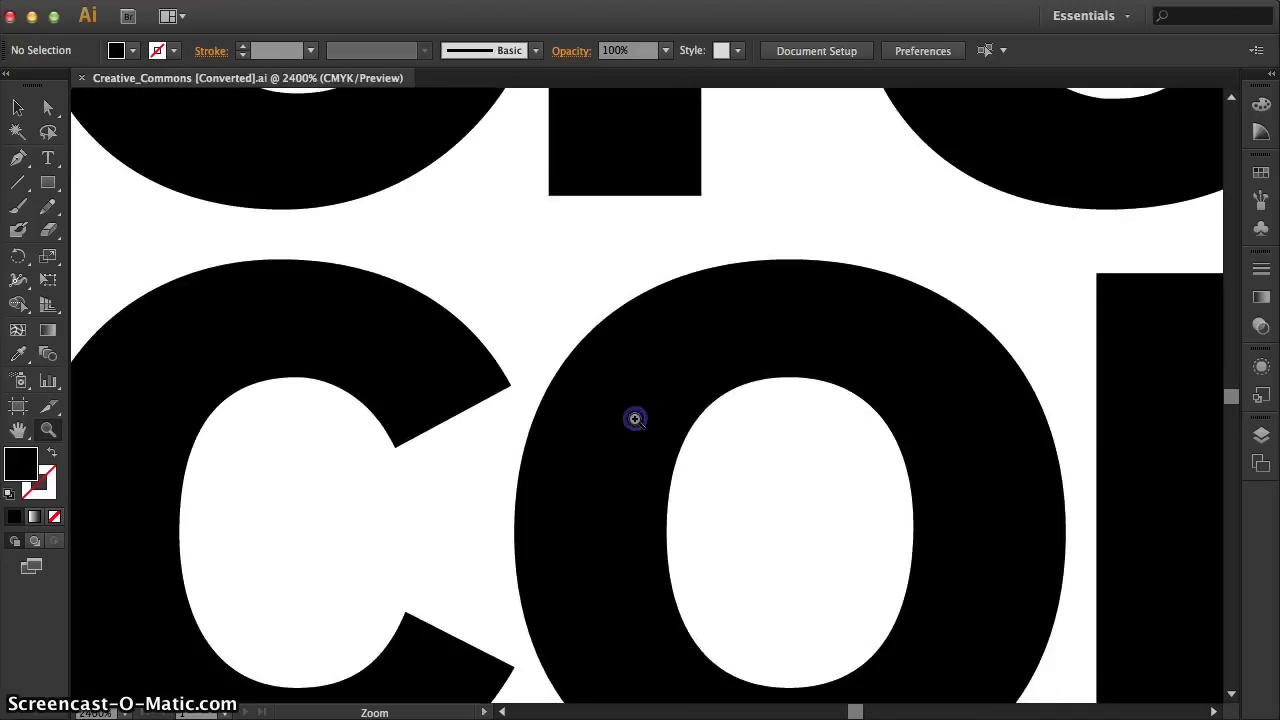
{"action": "left_click", "coordinate": [636, 419]}
{"action": "left_click", "coordinate": [636, 417]}
{"action": "left_click", "coordinate": [636, 417]}
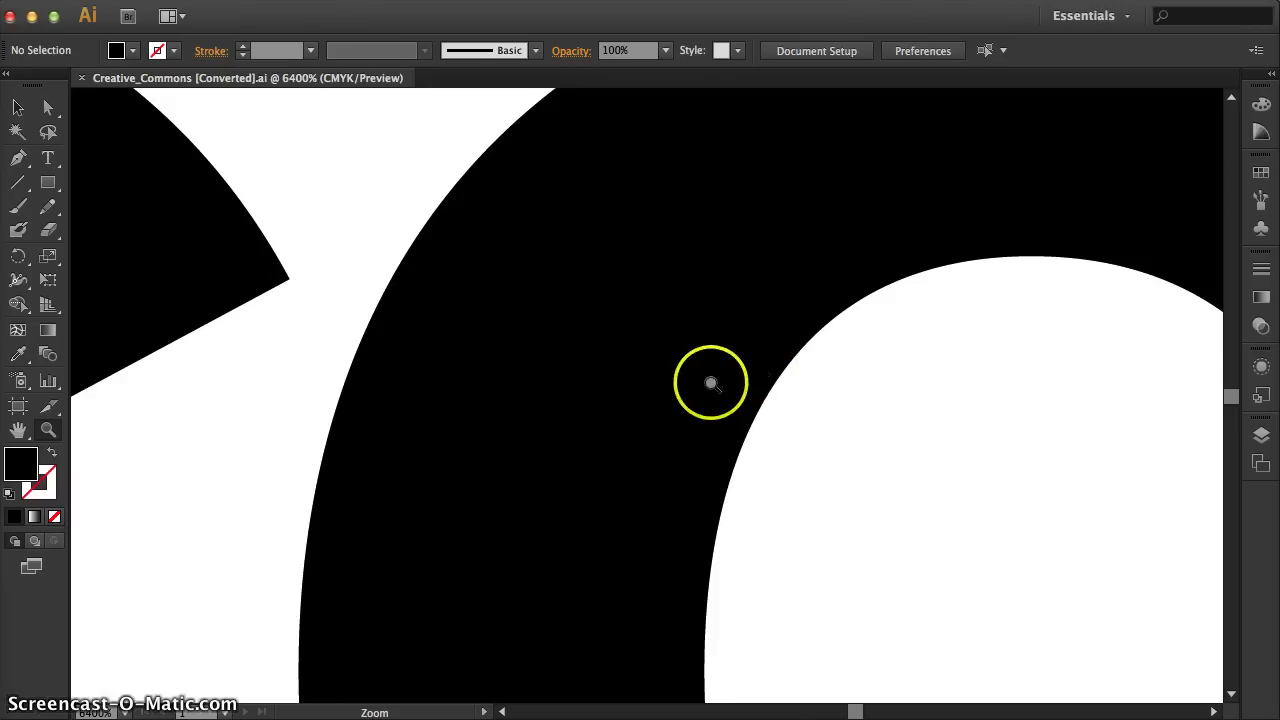
Examine the inner curve of the "o" at different magnifications and return to the whole logo at 400%.
{"action": "left_click", "coordinate": [710, 383], "text": "alt"}
{"action": "left_click", "coordinate": [710, 383], "text": "alt"}
{"action": "left_click", "coordinate": [660, 383]}
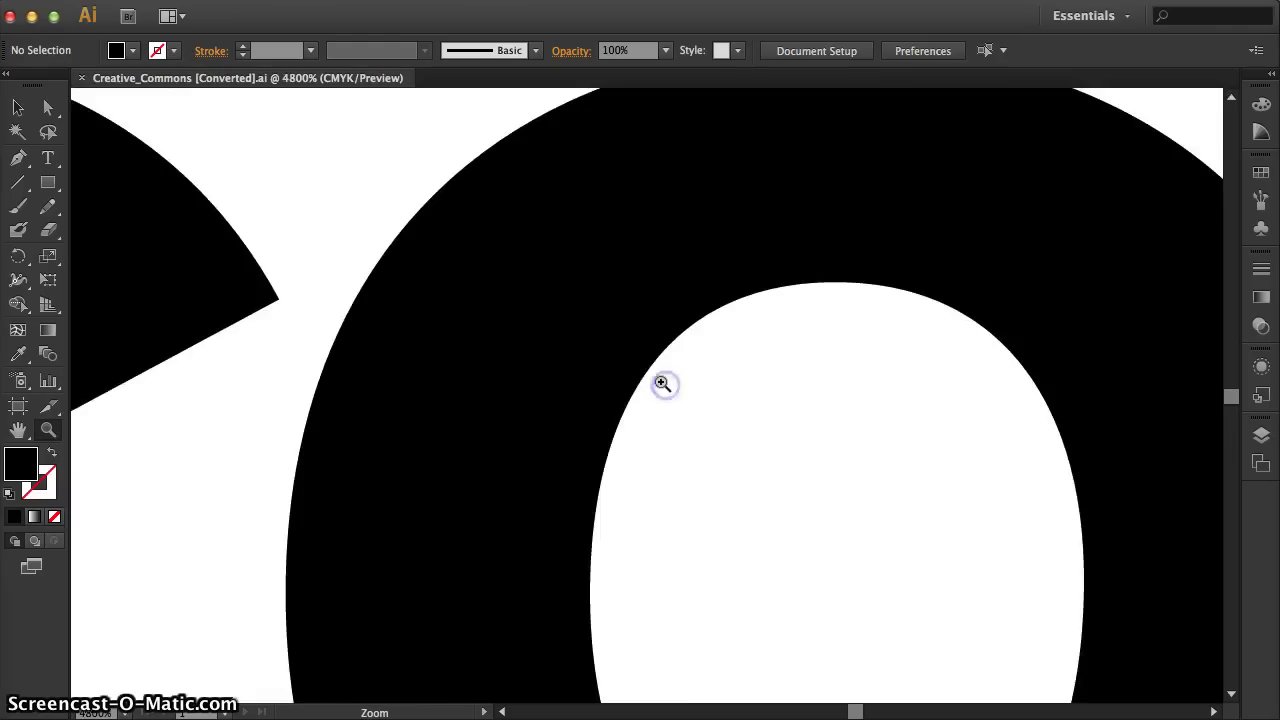
{"action": "left_click", "coordinate": [664, 377]}
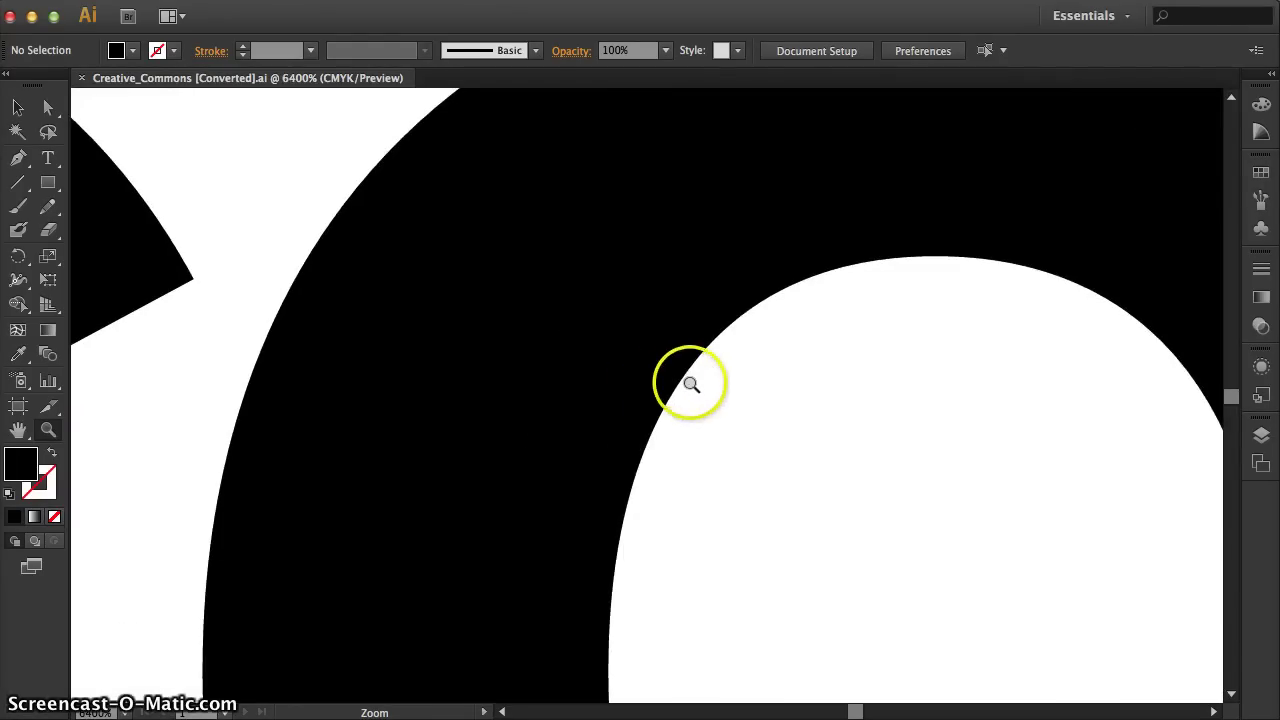
{"action": "left_click", "coordinate": [650, 380], "text": "alt"}
{"action": "left_click", "coordinate": [636, 381], "text": "alt"}
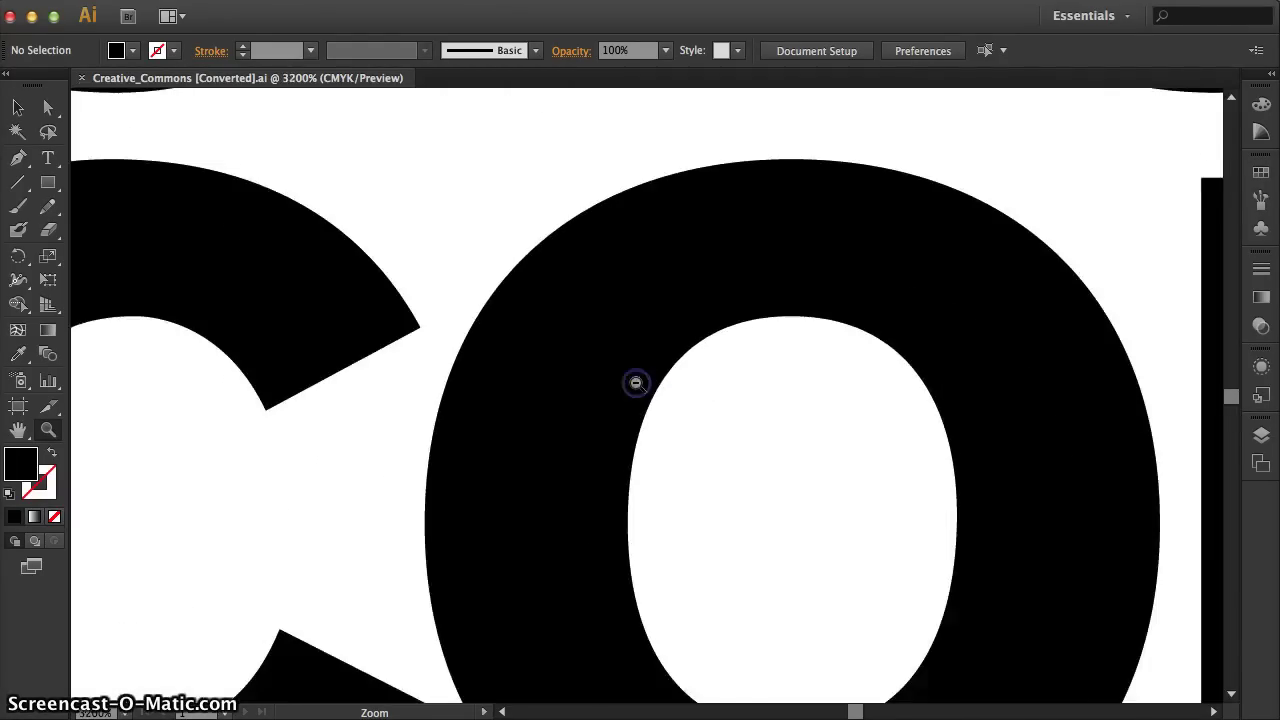
{"action": "left_click", "coordinate": [487, 387], "text": "alt"}
{"action": "left_click", "coordinate": [492, 378], "text": "alt"}
{"action": "left_click", "coordinate": [611, 334], "text": "alt"}
{"action": "left_click", "coordinate": [683, 296], "text": "alt"}
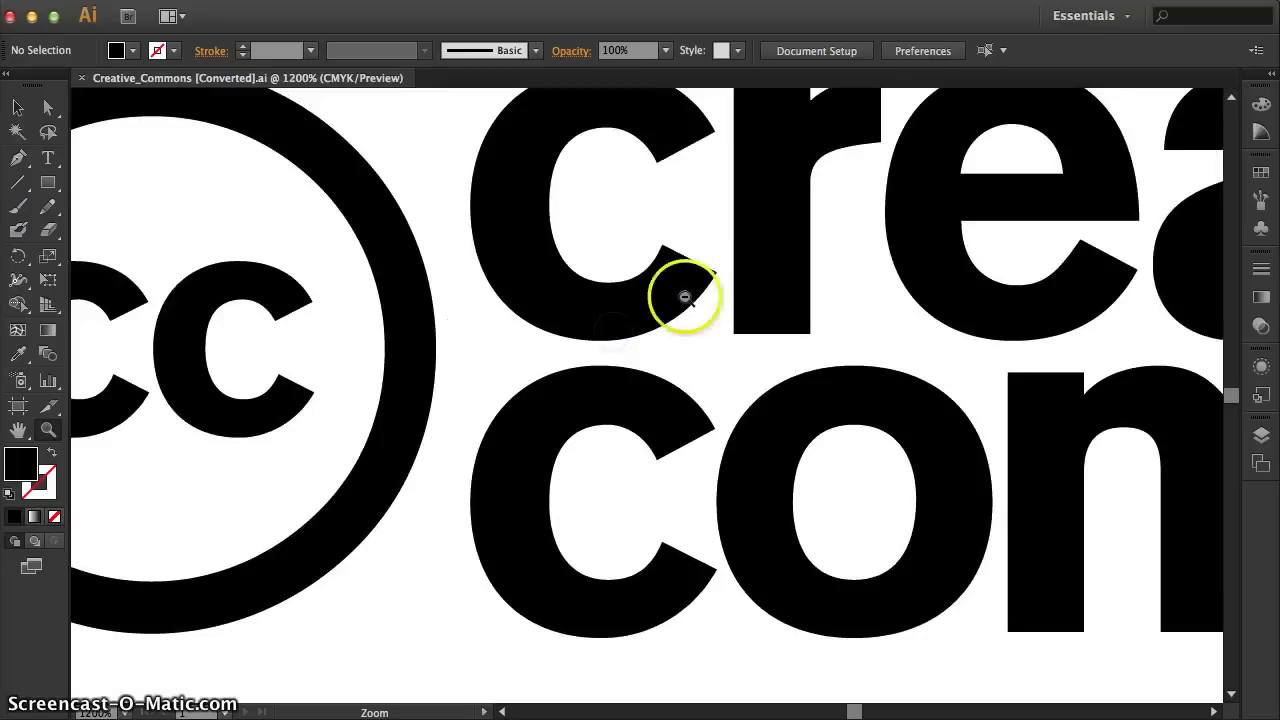
{"action": "left_click", "coordinate": [720, 335], "text": "alt"}
{"action": "left_click", "coordinate": [852, 405], "text": "alt"}
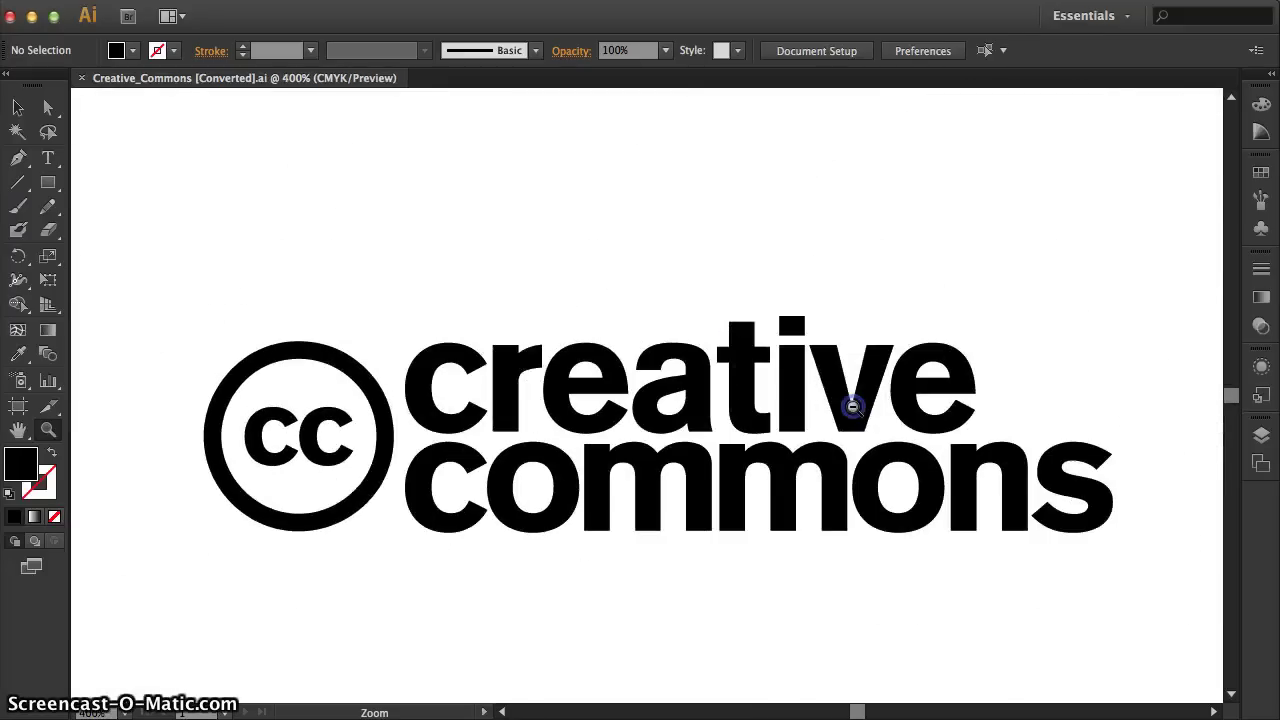
Select the entire logo with the Direct Selection tool to examine its anchor points and paths.
{"action": "left_click", "coordinate": [593, 454]}
{"action": "left_click", "coordinate": [48, 108]}
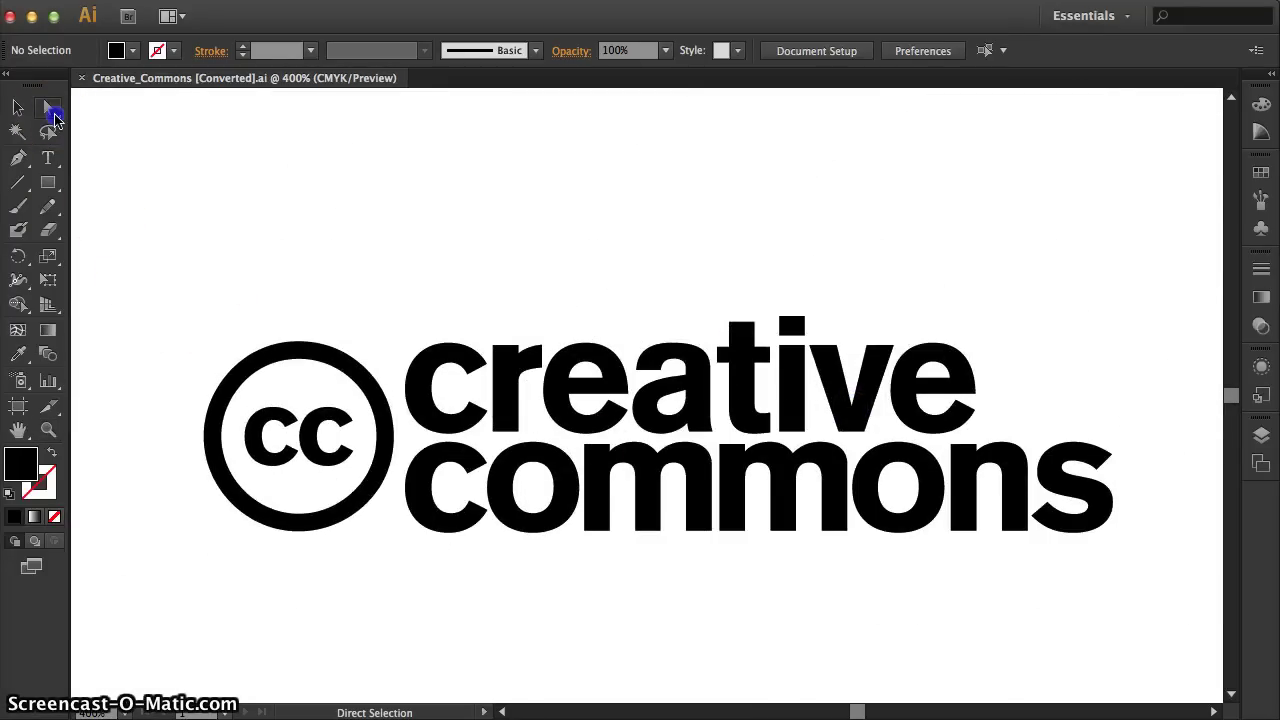
{"action": "left_click_drag", "start_coordinate": [100, 243], "coordinate": [1165, 588]}
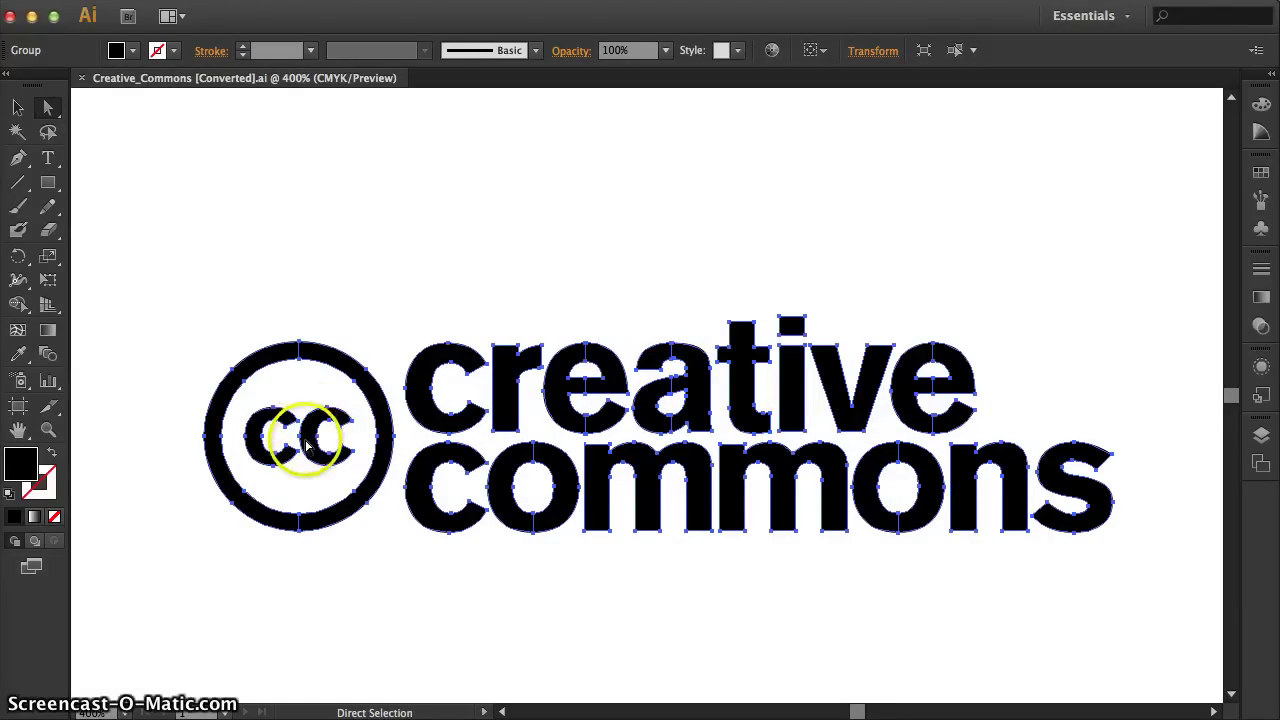
{"action": "left_click_drag", "start_coordinate": [335, 470], "coordinate": [346, 430]}
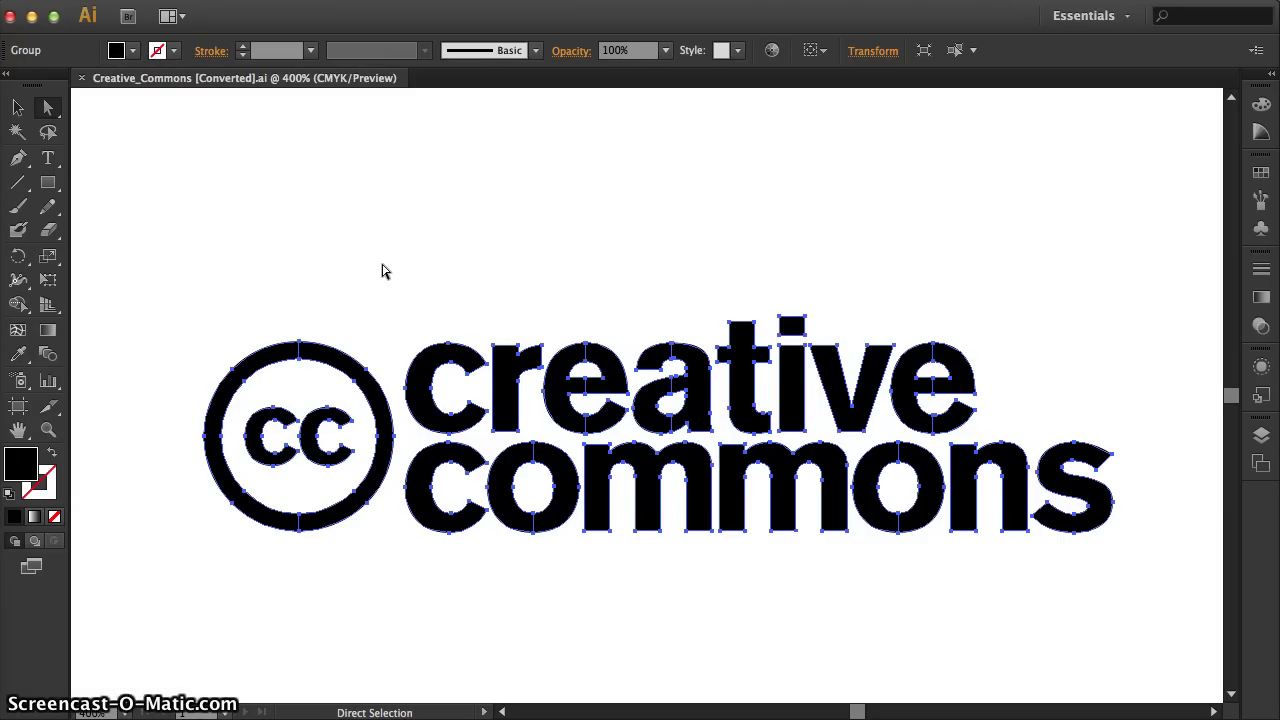
{"action": "left_click", "coordinate": [158, 258]}
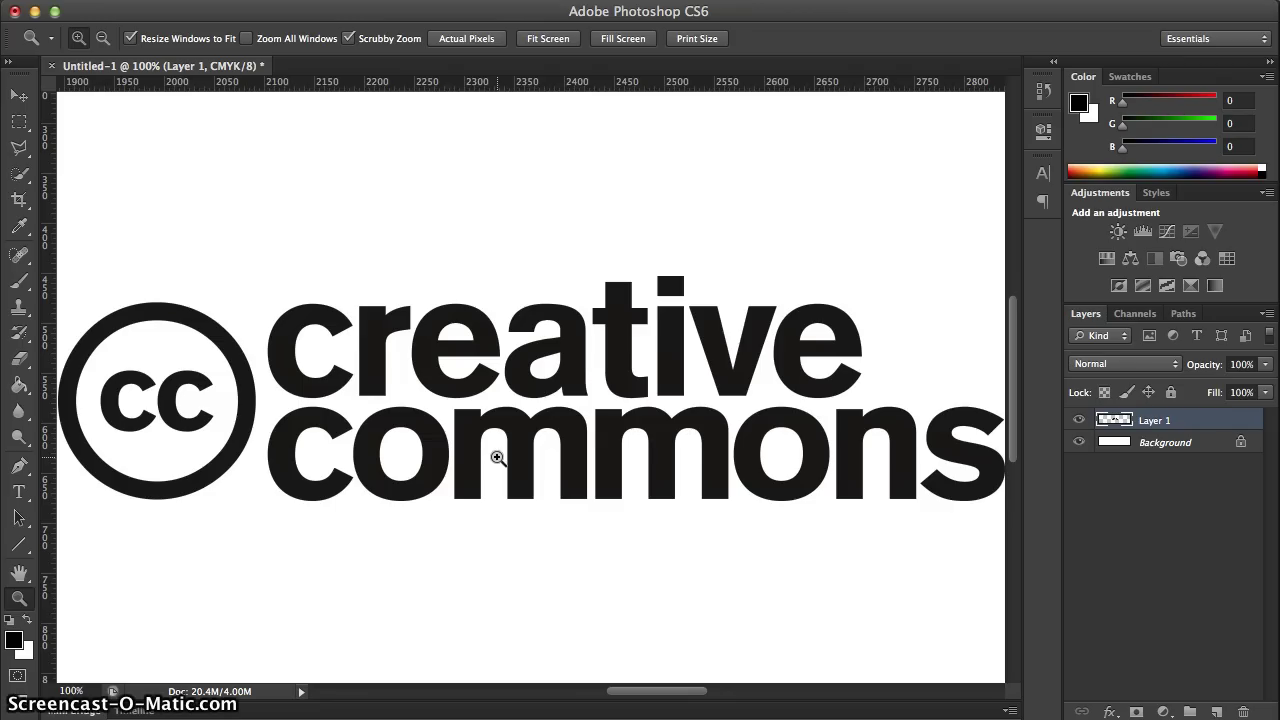
Switch to Photoshop, examine the pixel edges around the "r" and "e" at up to 800%, and return to 66.7%.
{"action": "left_click", "coordinate": [386, 394]}
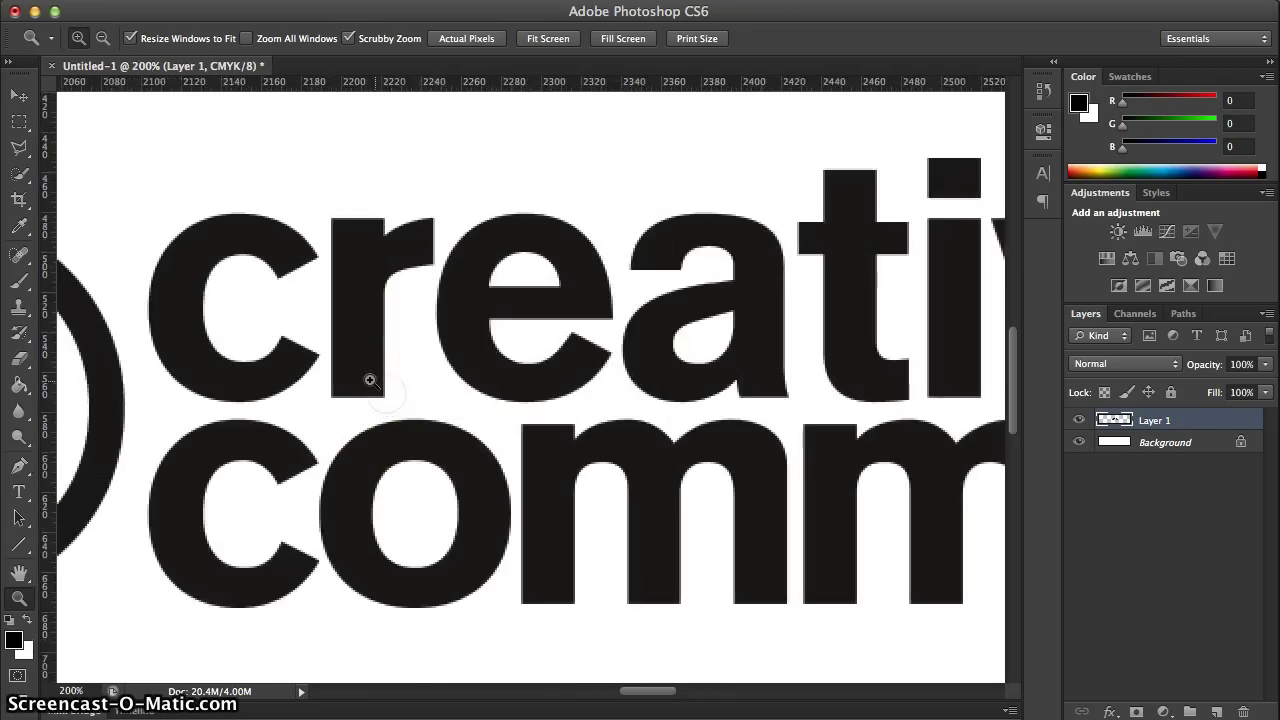
{"action": "left_click", "coordinate": [378, 380]}
{"action": "left_click", "coordinate": [386, 394]}
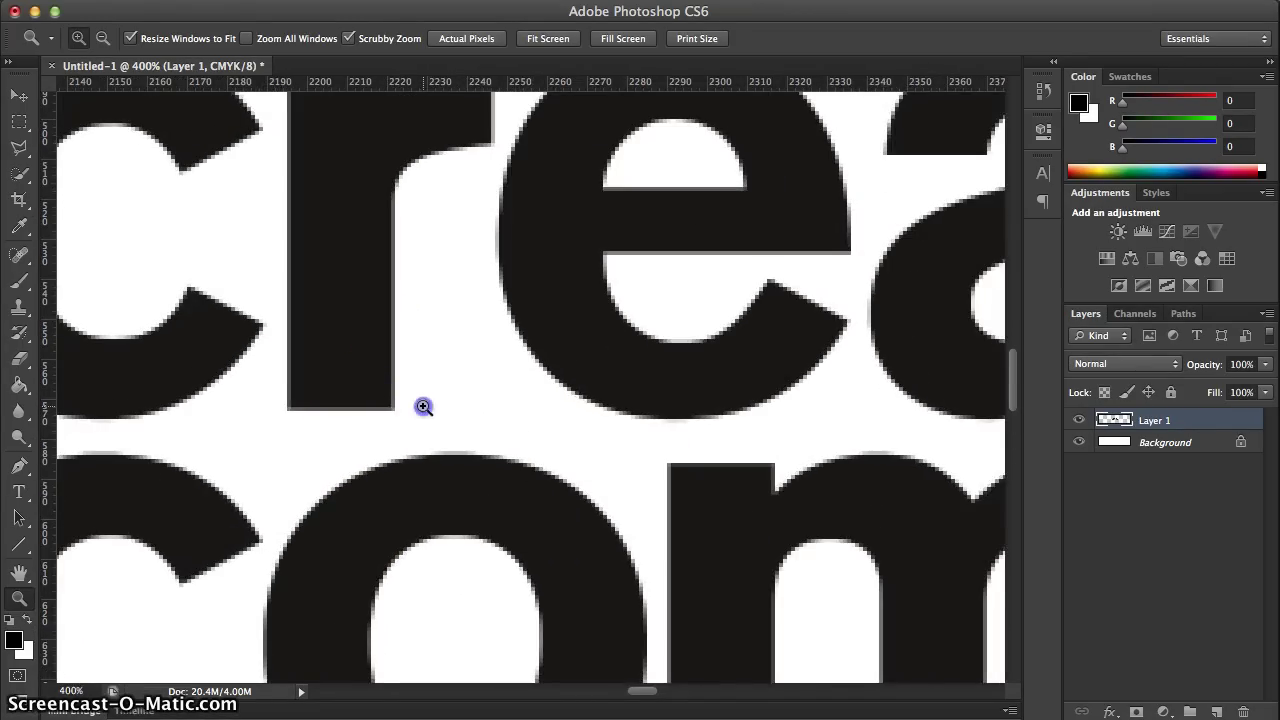
{"action": "left_click", "coordinate": [424, 406]}
{"action": "left_click", "coordinate": [577, 361]}
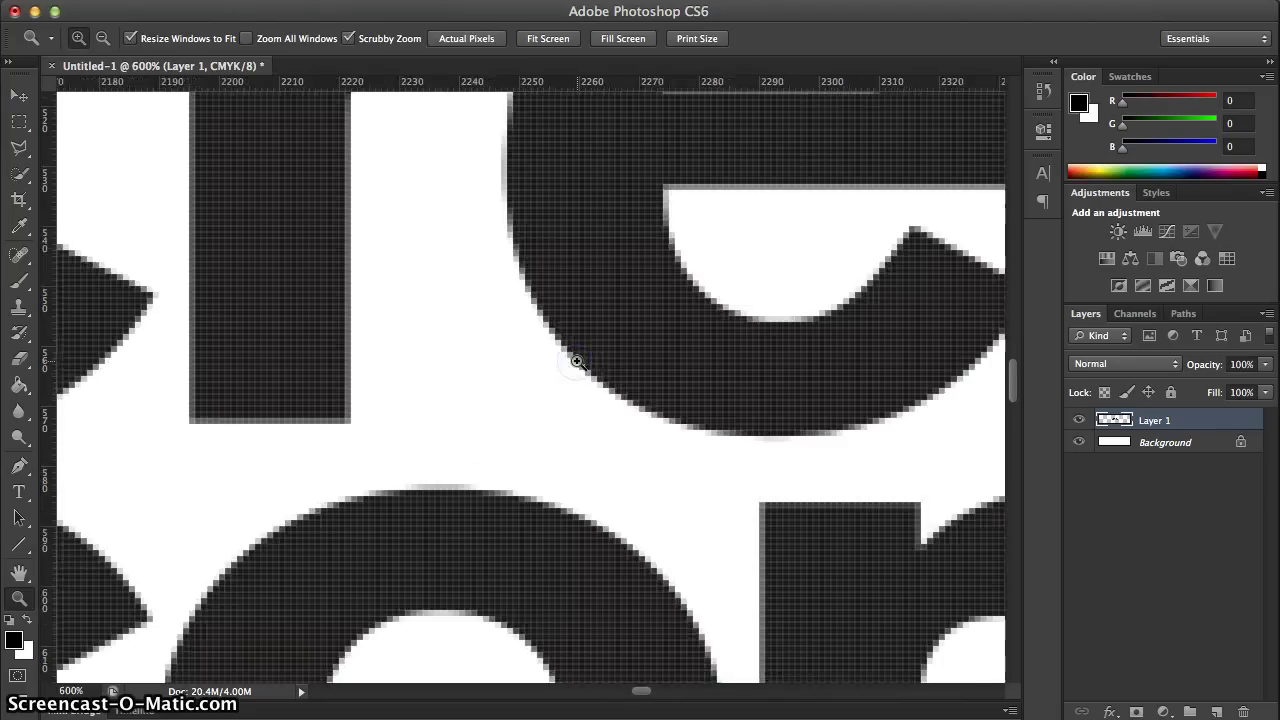
{"action": "left_click", "coordinate": [577, 361]}
{"action": "left_click", "coordinate": [577, 361]}
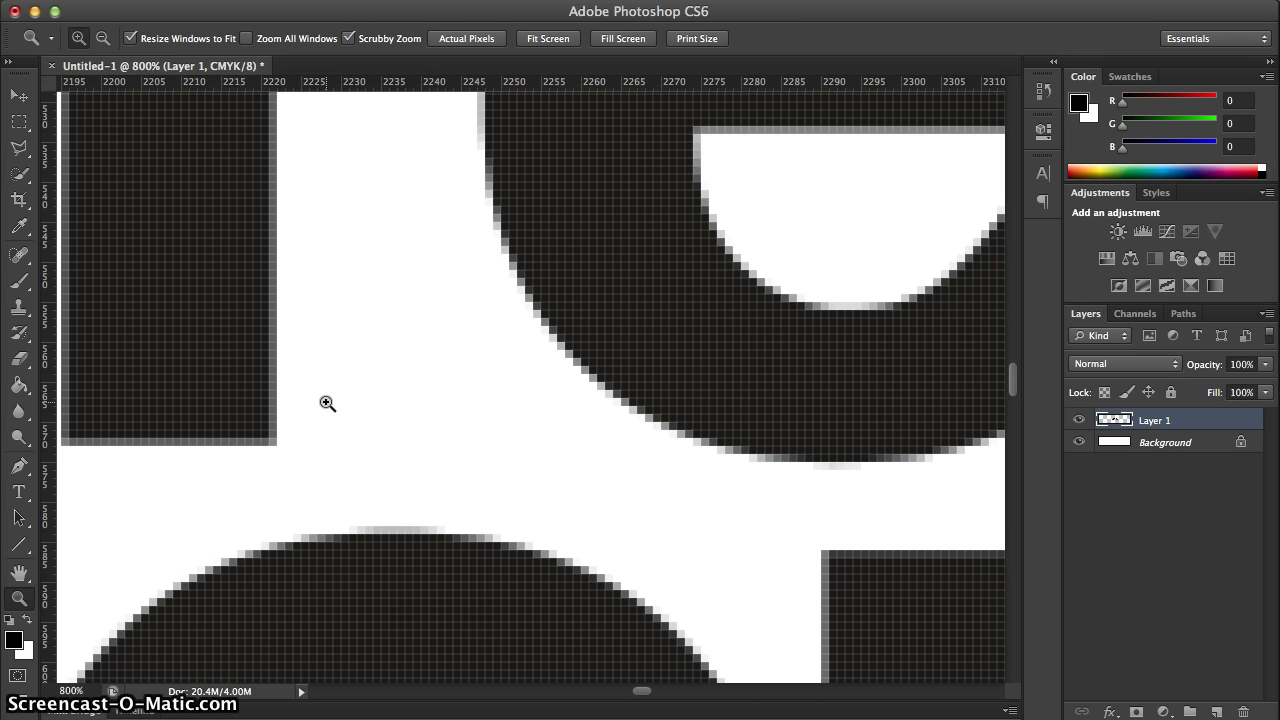
{"action": "left_click", "coordinate": [327, 403], "text": "alt"}
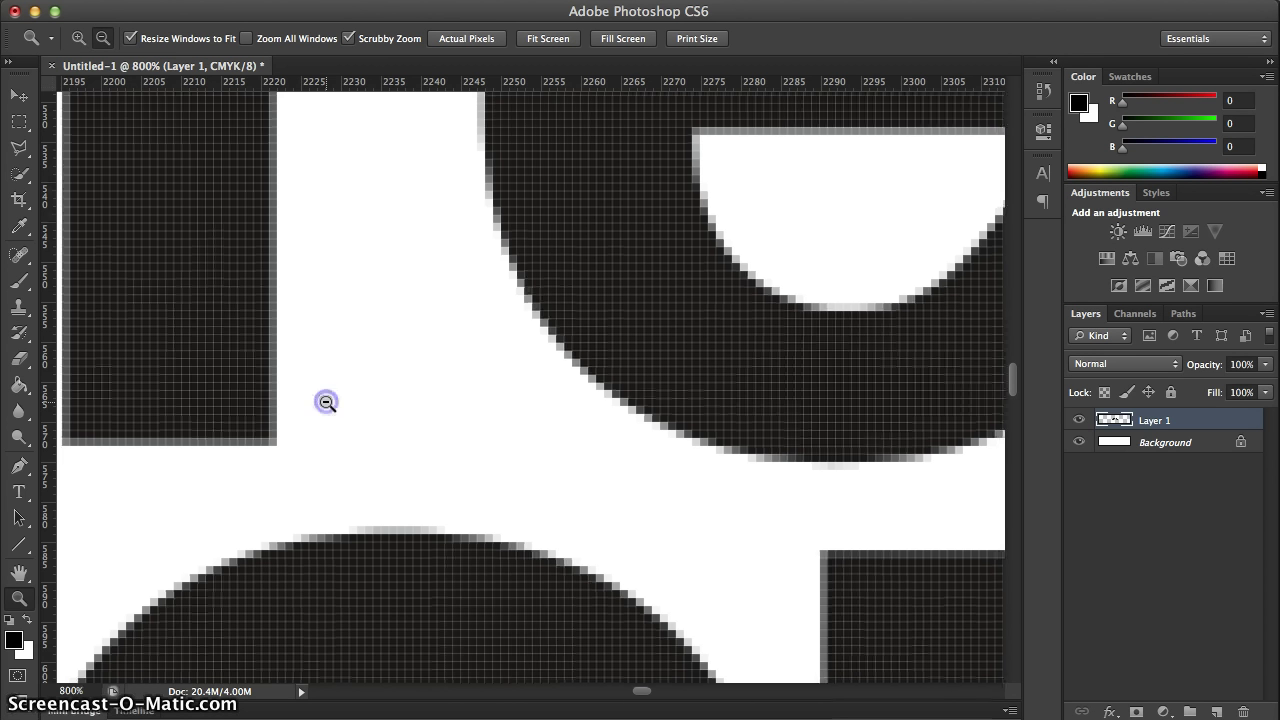
{"action": "left_click", "coordinate": [423, 374], "text": "alt"}
{"action": "left_click", "coordinate": [426, 378], "text": "alt"}
{"action": "left_click", "coordinate": [426, 378], "text": "alt"}
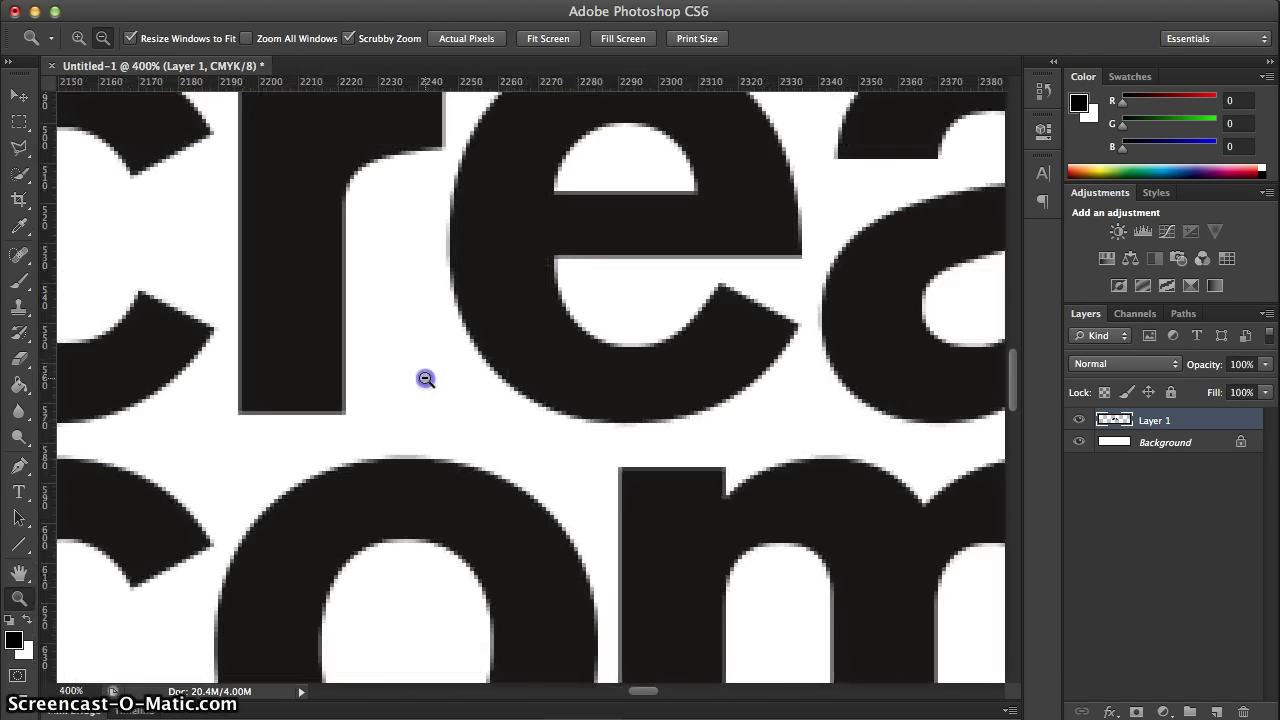
{"action": "left_click", "coordinate": [426, 378], "text": "alt"}
{"action": "left_click", "coordinate": [426, 378], "text": "alt"}
{"action": "left_click", "coordinate": [426, 378], "text": "alt"}
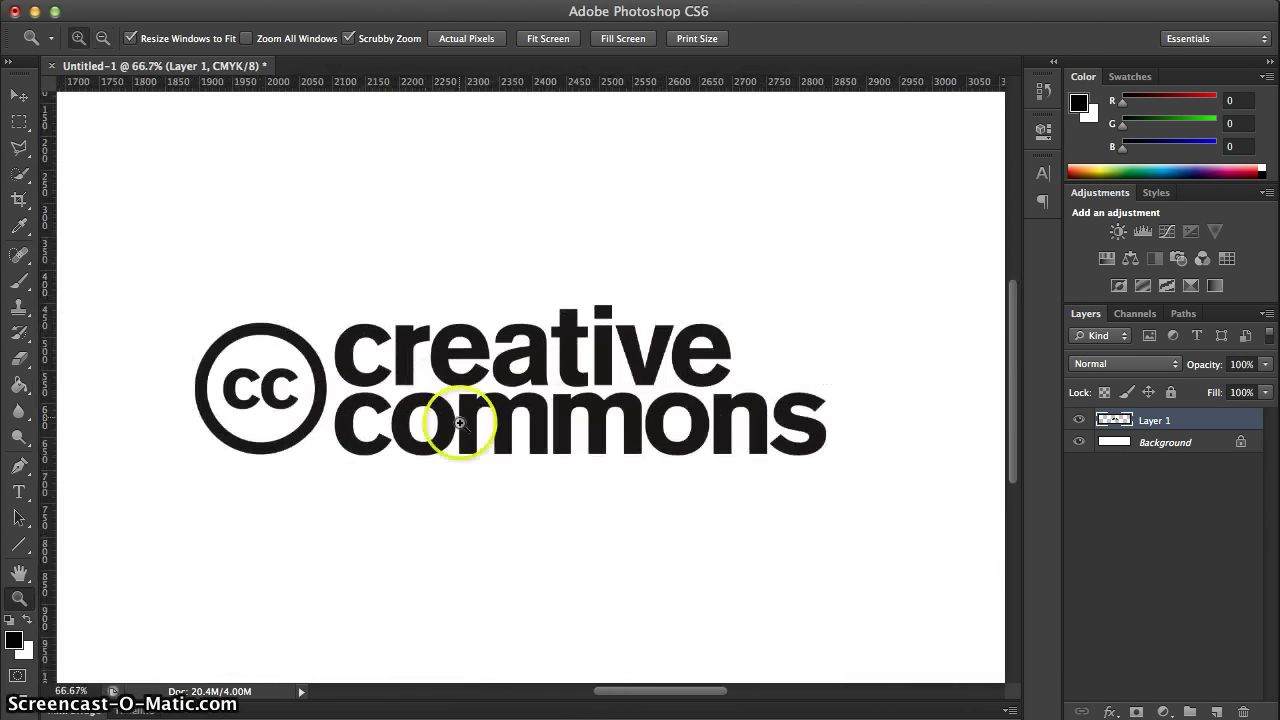
Magnify the "e" and "a" in "creative" to 500% to examine their pixel edges, and return to the whole logo.
{"action": "left_click", "coordinate": [494, 379]}
{"action": "left_click", "coordinate": [494, 379]}
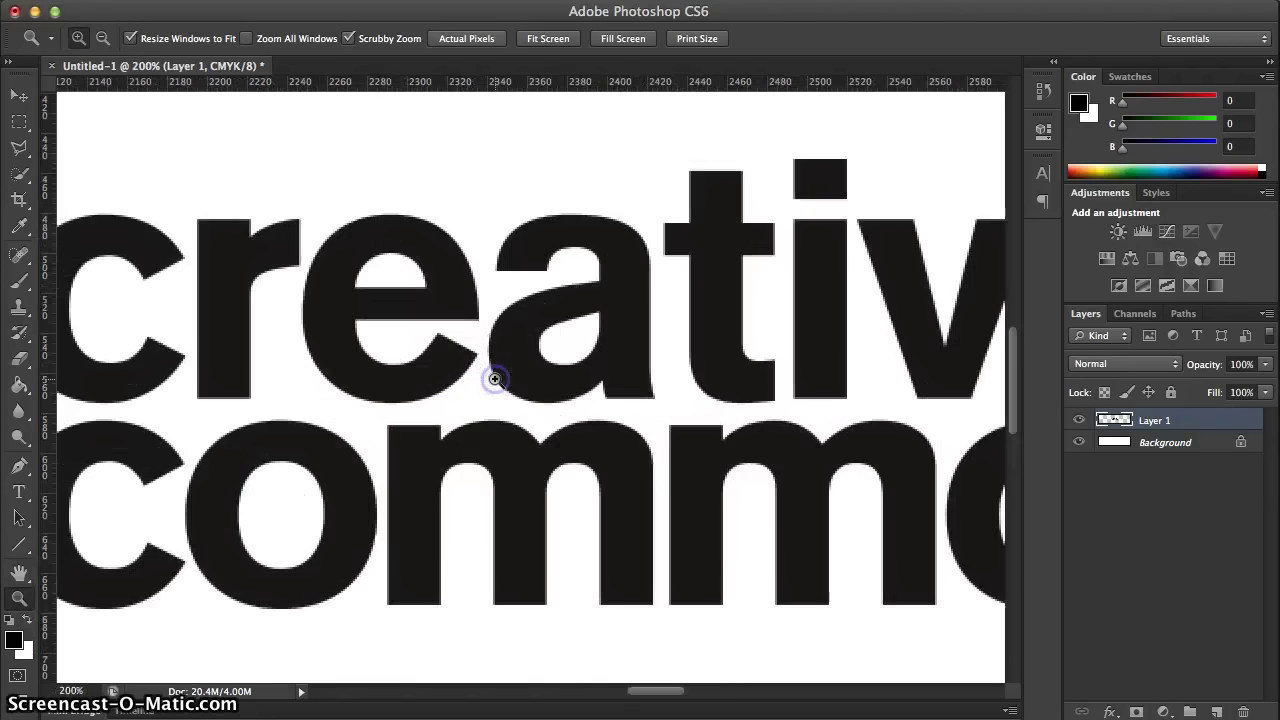
{"action": "left_click", "coordinate": [494, 379]}
{"action": "left_click", "coordinate": [494, 379]}
{"action": "left_click", "coordinate": [494, 379]}
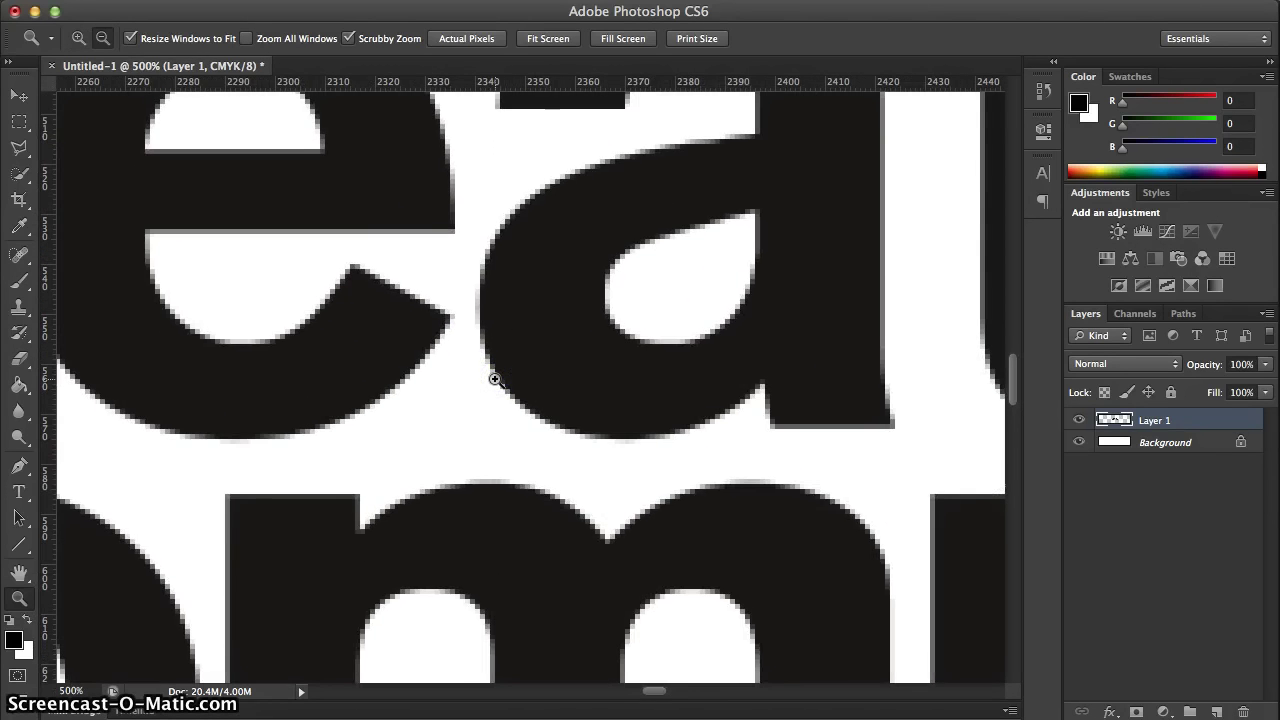
{"action": "left_click", "coordinate": [494, 379], "text": "alt"}
{"action": "left_click", "coordinate": [494, 379], "text": "alt"}
{"action": "left_click", "coordinate": [490, 378], "text": "alt"}
{"action": "left_click", "coordinate": [482, 383], "text": "alt"}
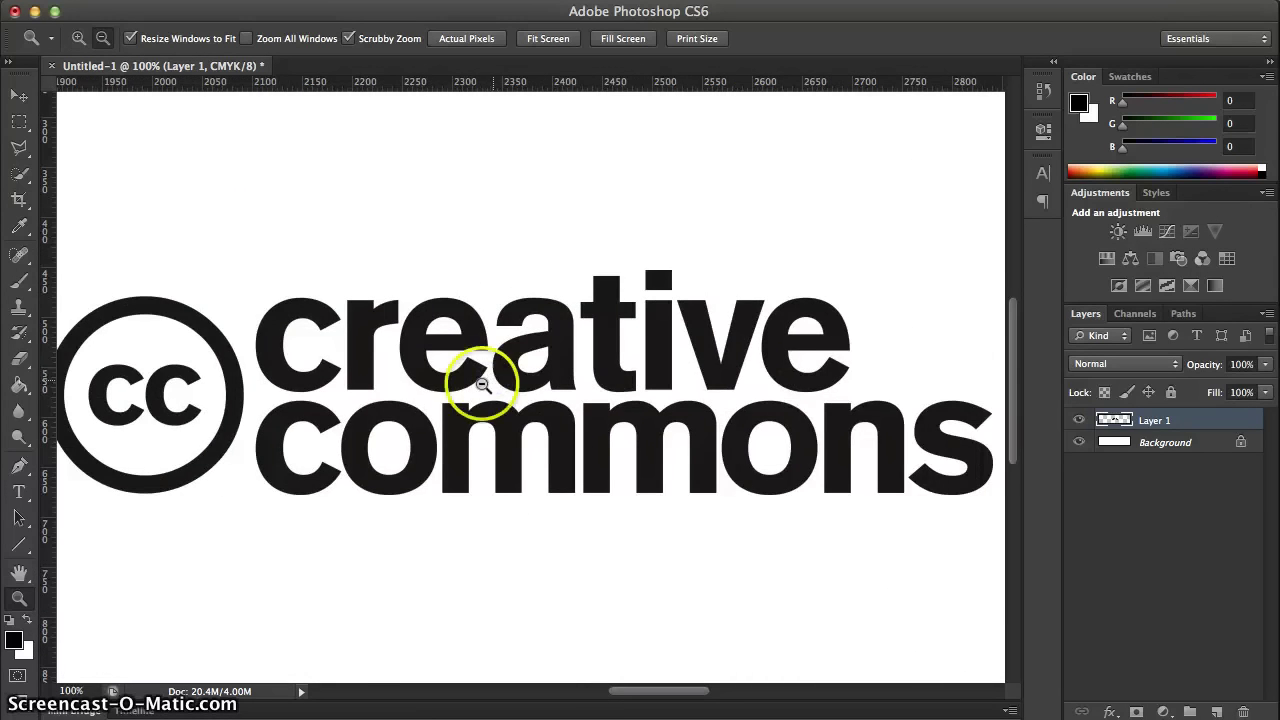
{"action": "left_click", "coordinate": [482, 383], "text": "alt"}
{"action": "left_click", "coordinate": [469, 390]}
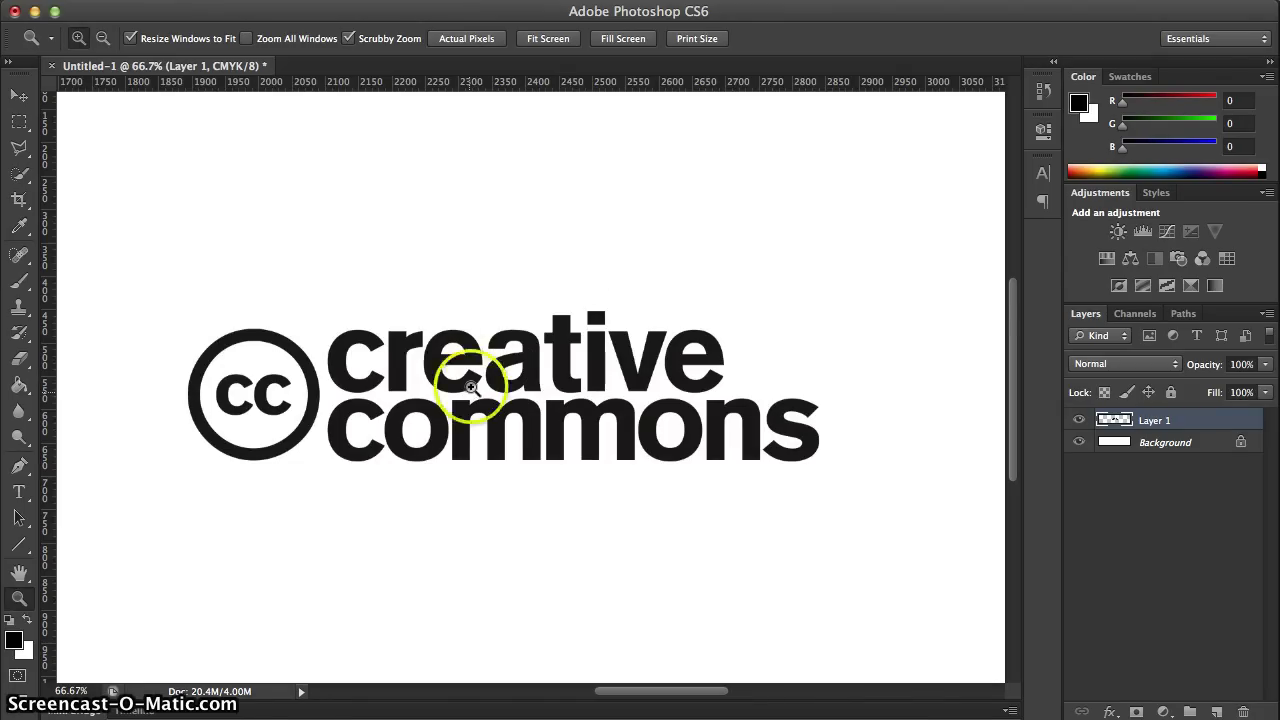
{"action": "left_click", "coordinate": [580, 249]}
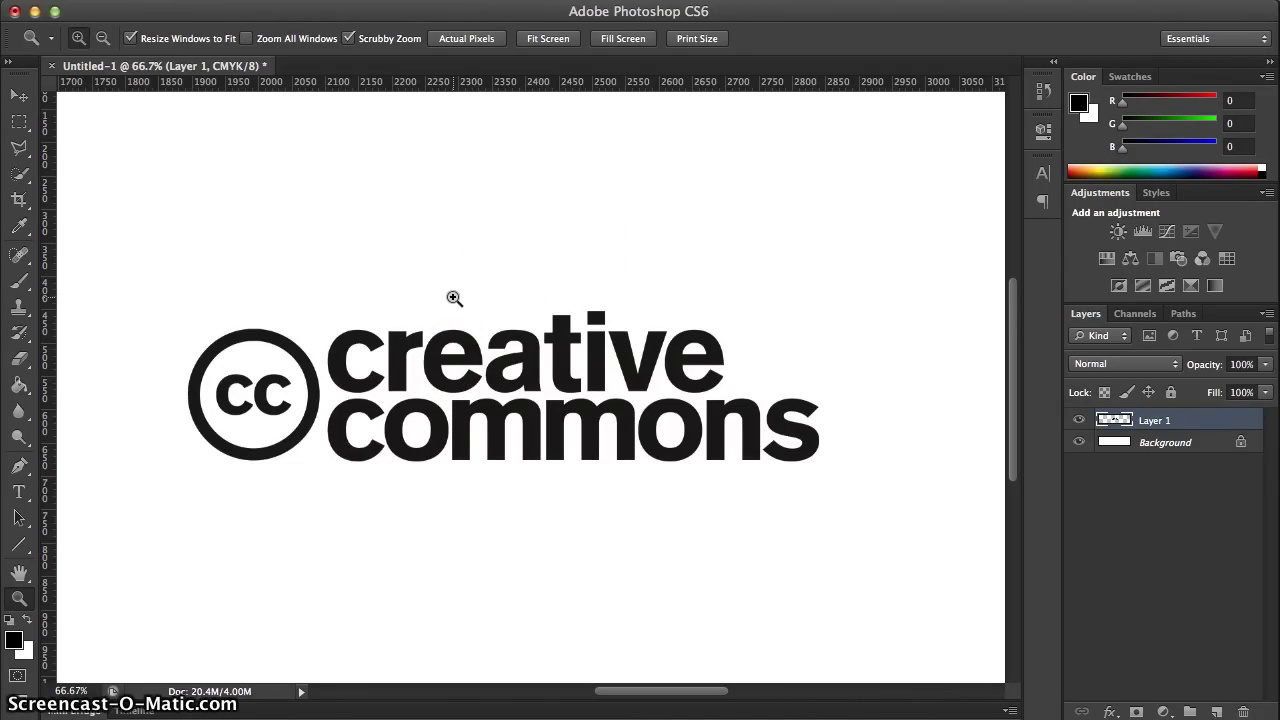
{"action": "left_click", "coordinate": [458, 354]}
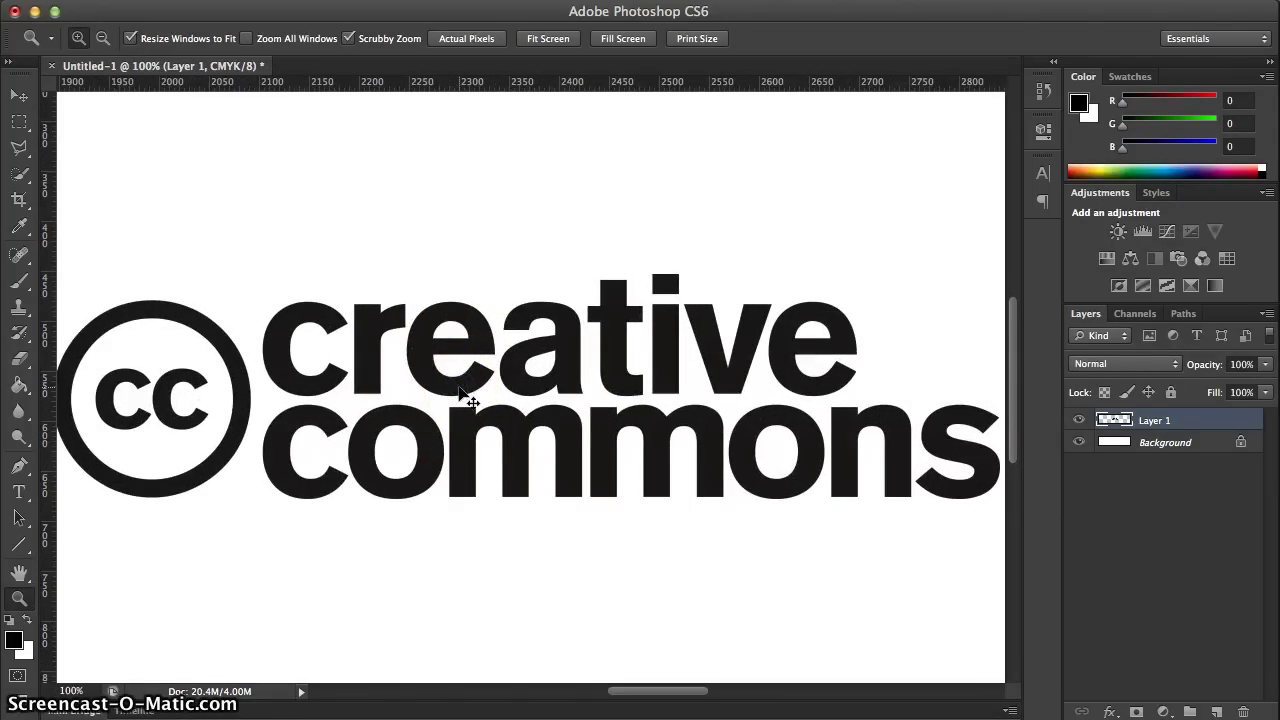
{"action": "left_click", "coordinate": [459, 390], "text": "alt"}
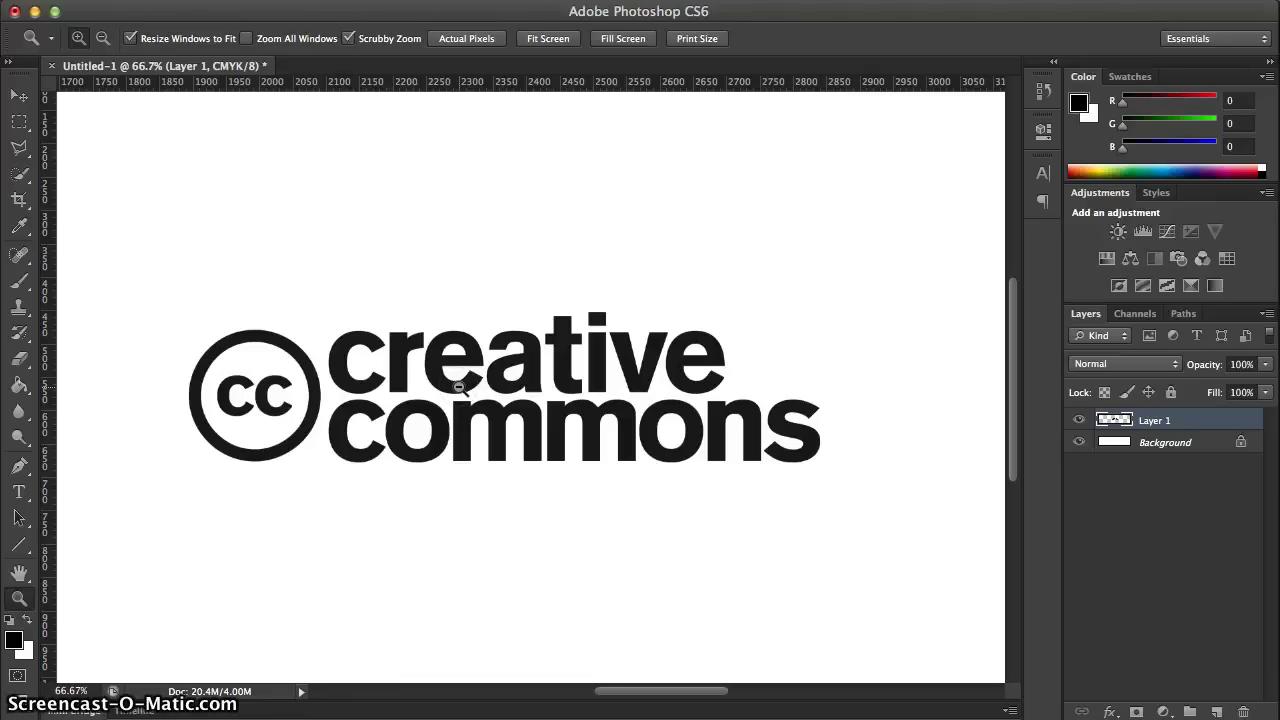
Magnify the lower curve of the first "e" in "creative" to 700% to examine its individual pixels.
{"action": "left_click", "coordinate": [463, 393]}
{"action": "left_click", "coordinate": [463, 393]}
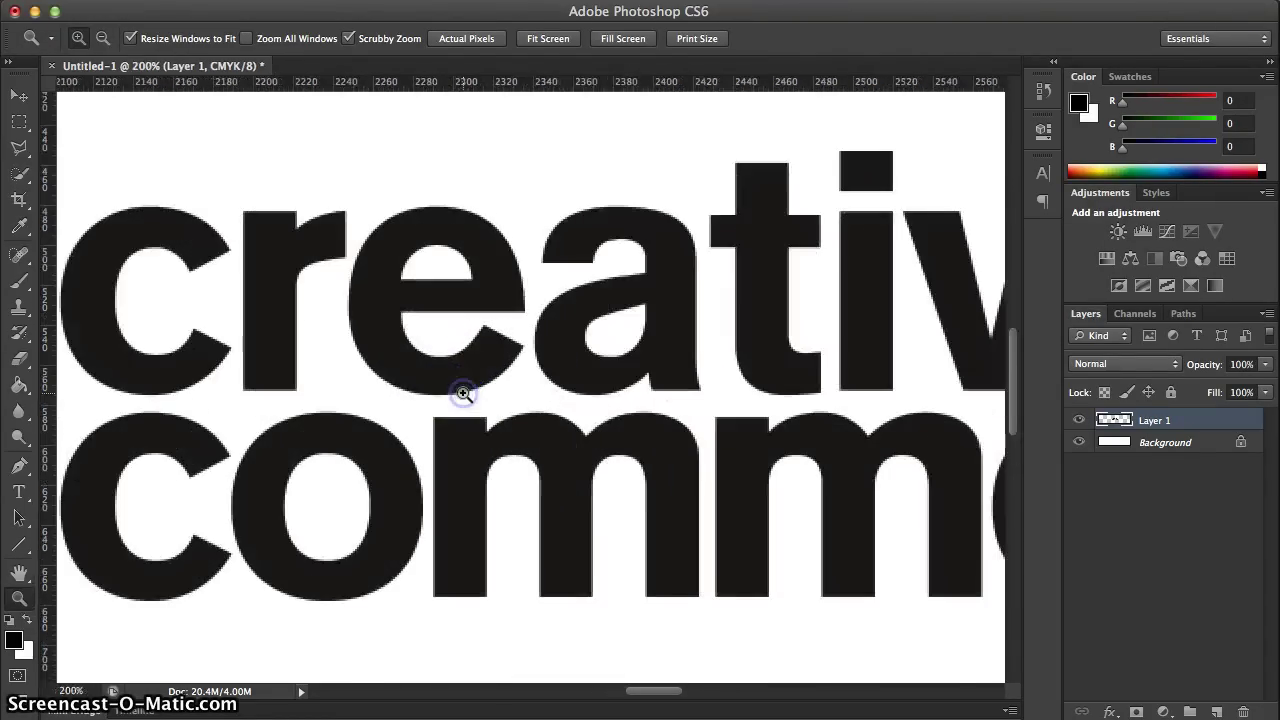
{"action": "left_click", "coordinate": [463, 393]}
{"action": "left_click", "coordinate": [463, 393]}
{"action": "left_click", "coordinate": [463, 393]}
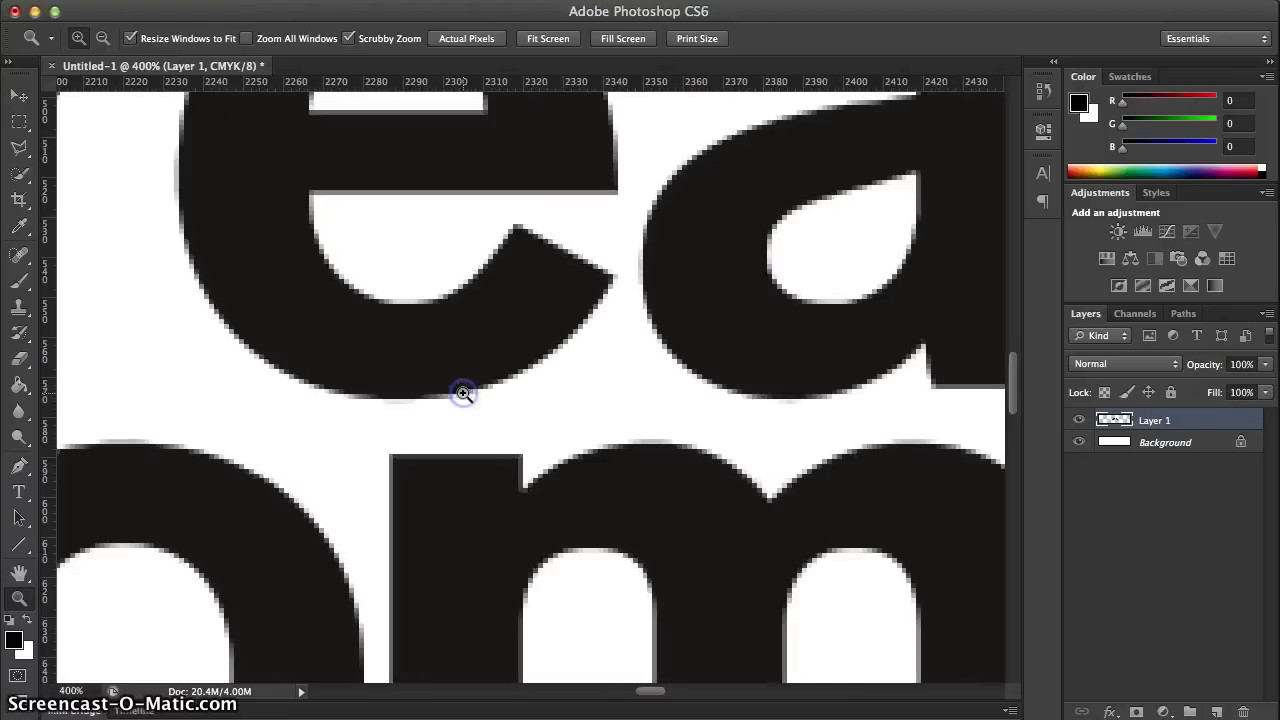
{"action": "left_click", "coordinate": [463, 393]}
{"action": "left_click", "coordinate": [463, 393]}
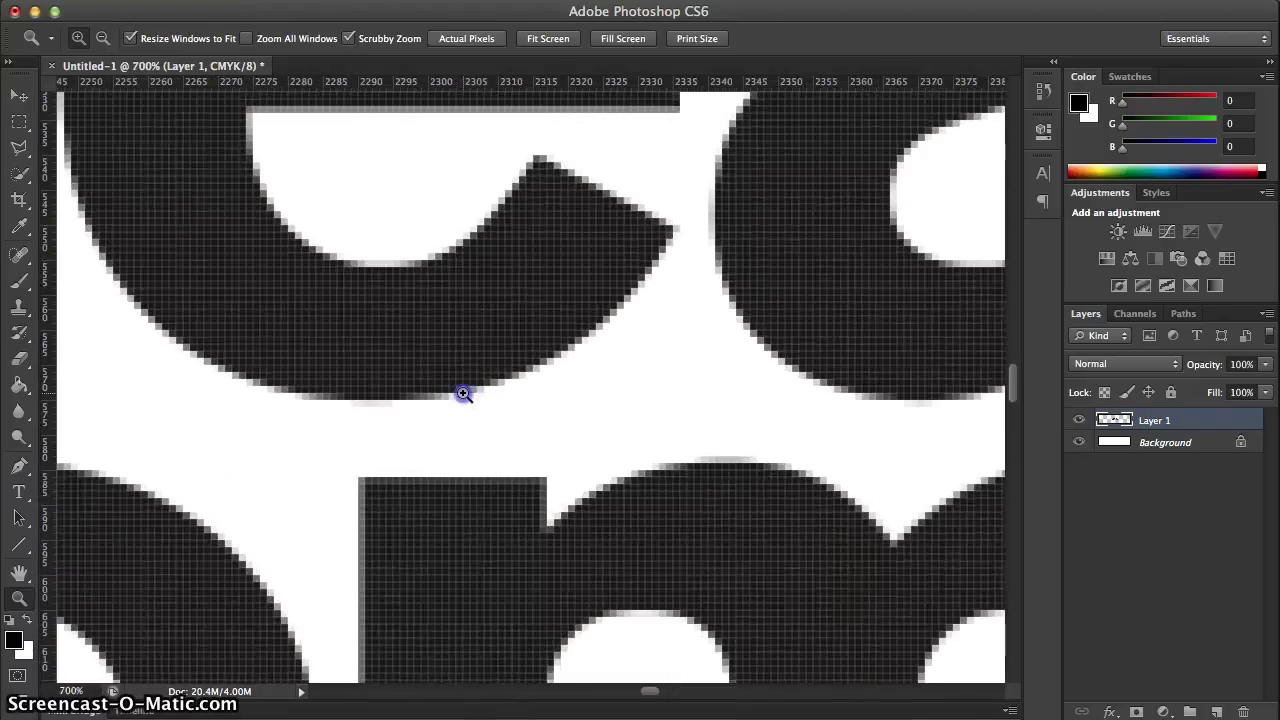
Magnify the lower curve of the first "e" in "creative" to 1200% to examine its pixels, and return to the whole logo at 66.7%.
{"action": "left_click", "coordinate": [463, 393]}
{"action": "left_click", "coordinate": [463, 393]}
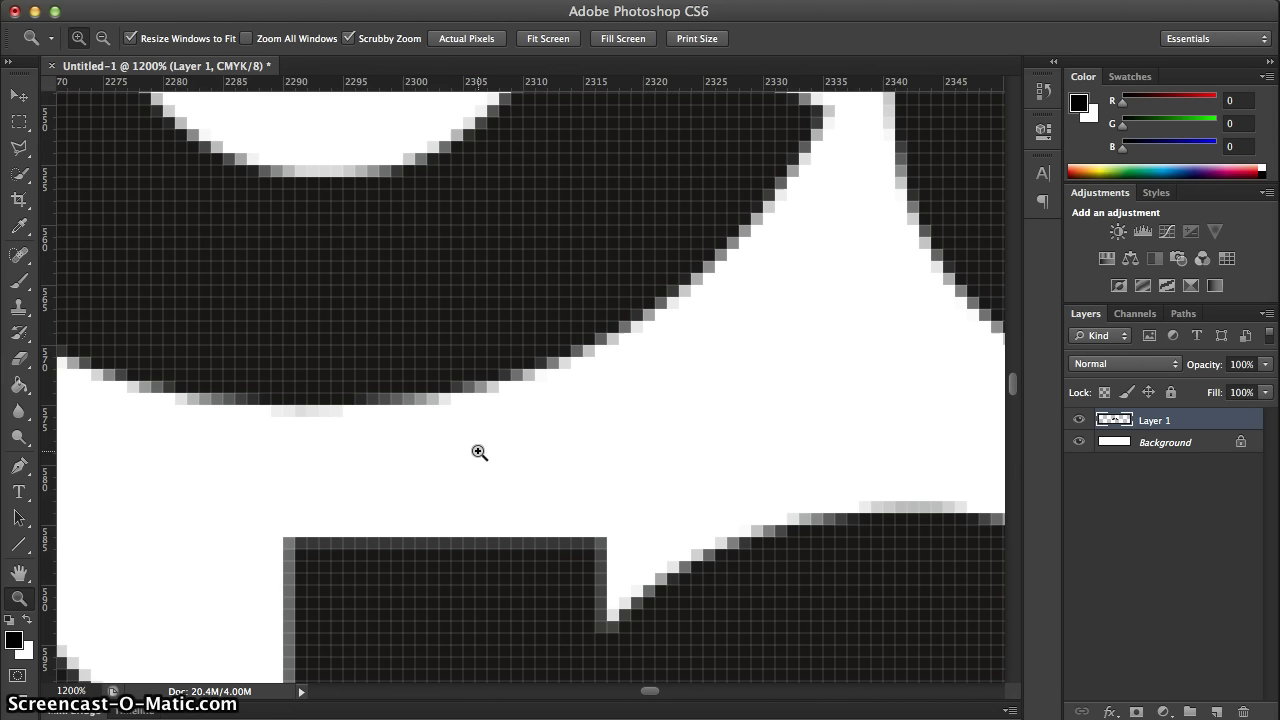
{"action": "left_click", "coordinate": [478, 451], "text": "alt"}
{"action": "left_click", "coordinate": [478, 451], "text": "alt"}
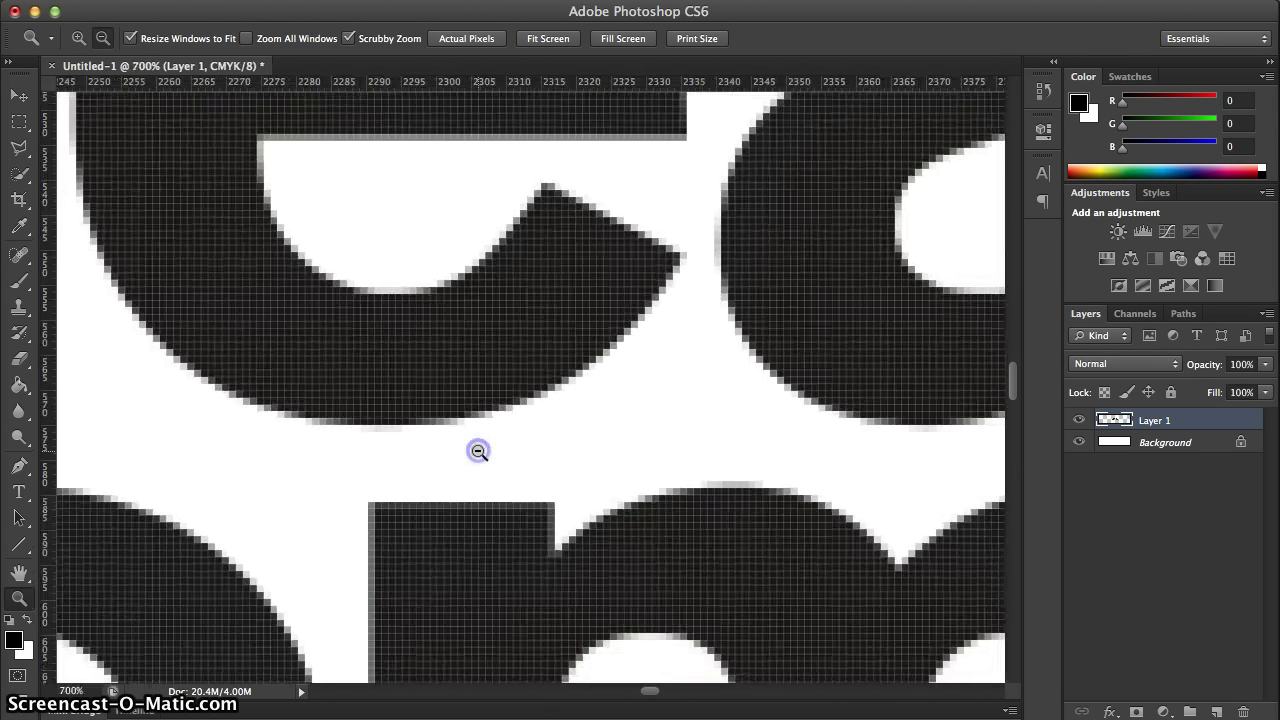
{"action": "left_click", "coordinate": [478, 451], "text": "alt"}
{"action": "left_click", "coordinate": [478, 451], "text": "alt"}
{"action": "left_click", "coordinate": [478, 451], "text": "alt"}
{"action": "left_click", "coordinate": [478, 451], "text": "alt"}
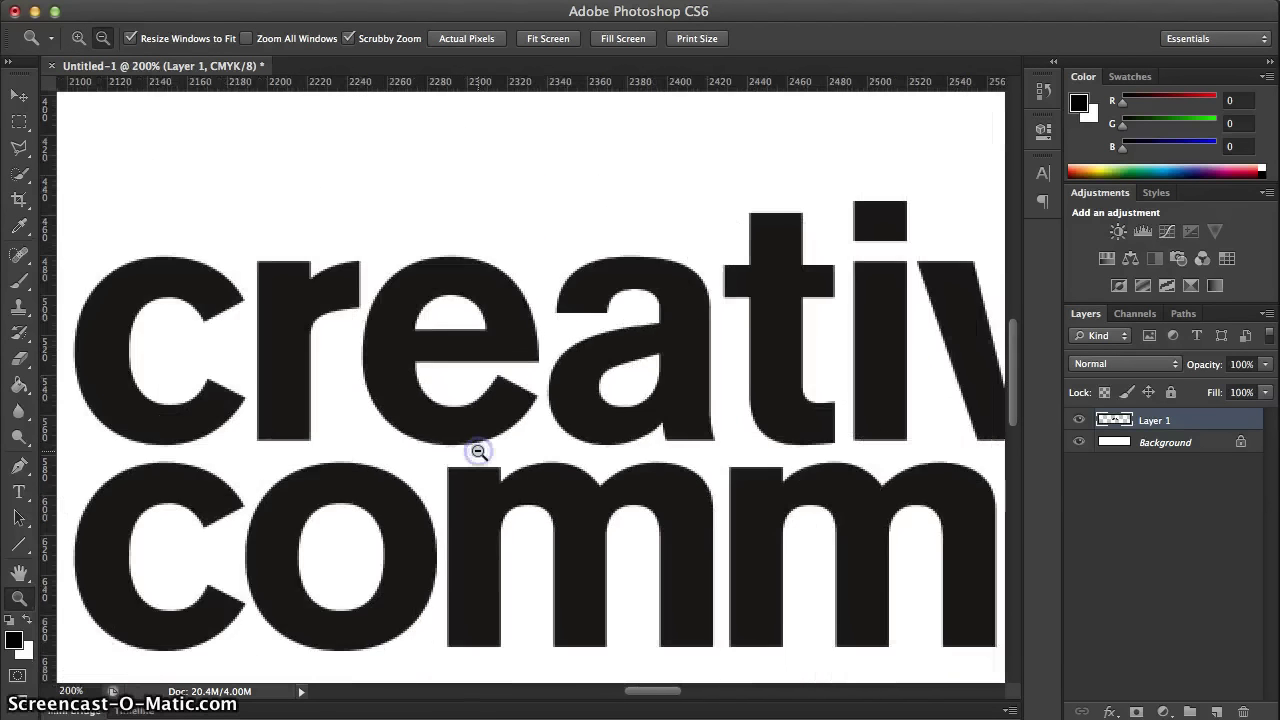
{"action": "left_click", "coordinate": [478, 451], "text": "alt"}
{"action": "left_click", "coordinate": [478, 451], "text": "alt"}
{"action": "left_click", "coordinate": [478, 451], "text": "alt"}
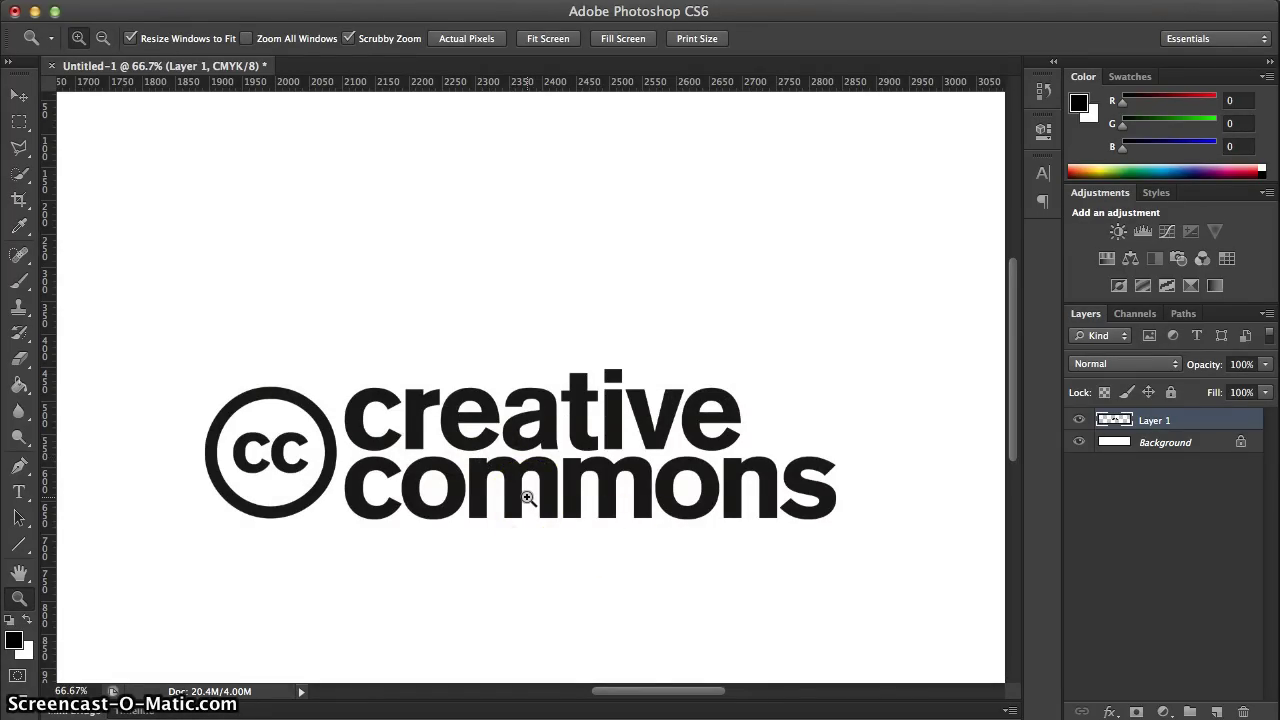
Show the raster logo's bounds with the Move tool, and switch to Illustrator to deselect the vector logo.
{"action": "scroll", "coordinate": [520, 480], "scroll_direction": "down", "scroll_amount": 1}
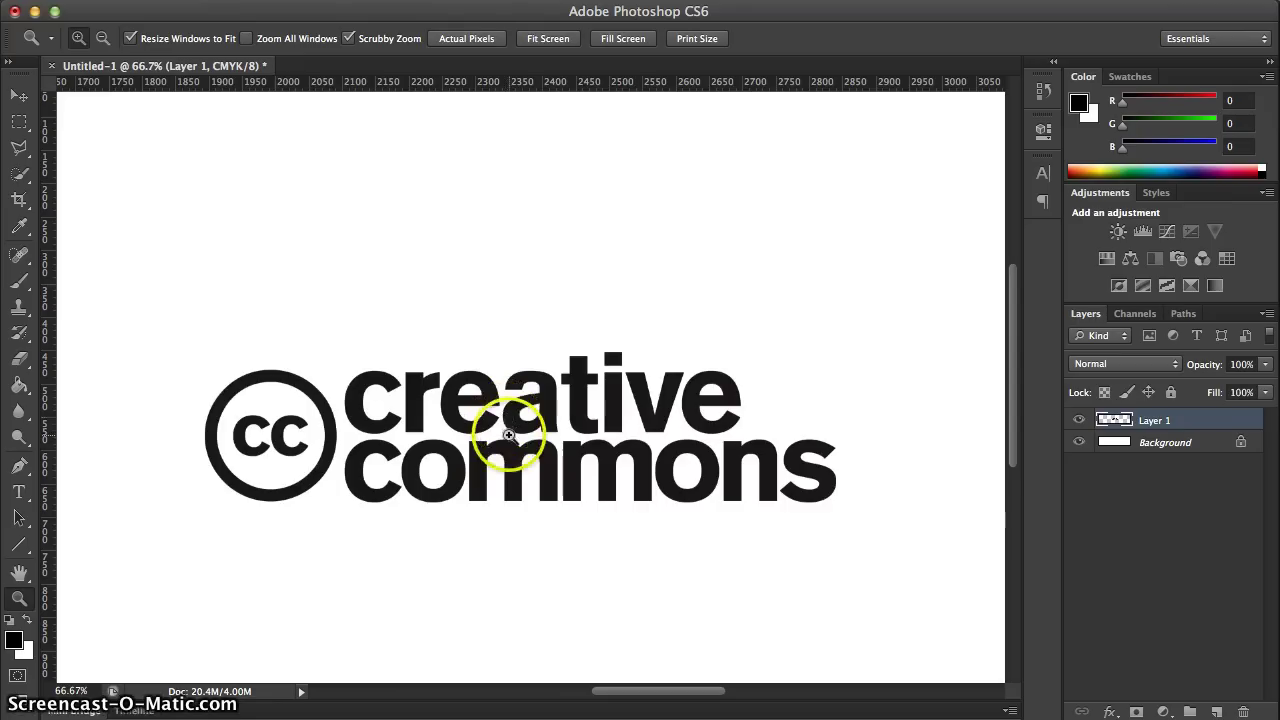
{"action": "scroll", "coordinate": [509, 435], "scroll_direction": "down", "scroll_amount": 2}
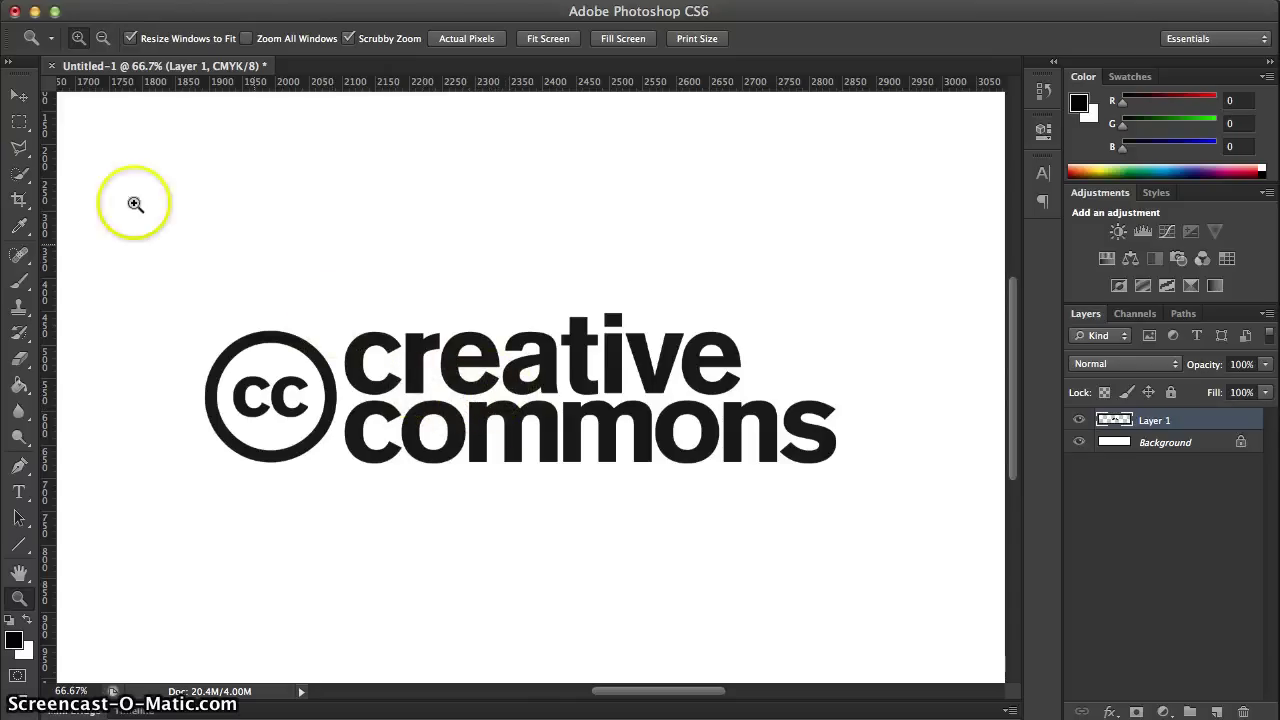
{"action": "left_click", "coordinate": [19, 95]}
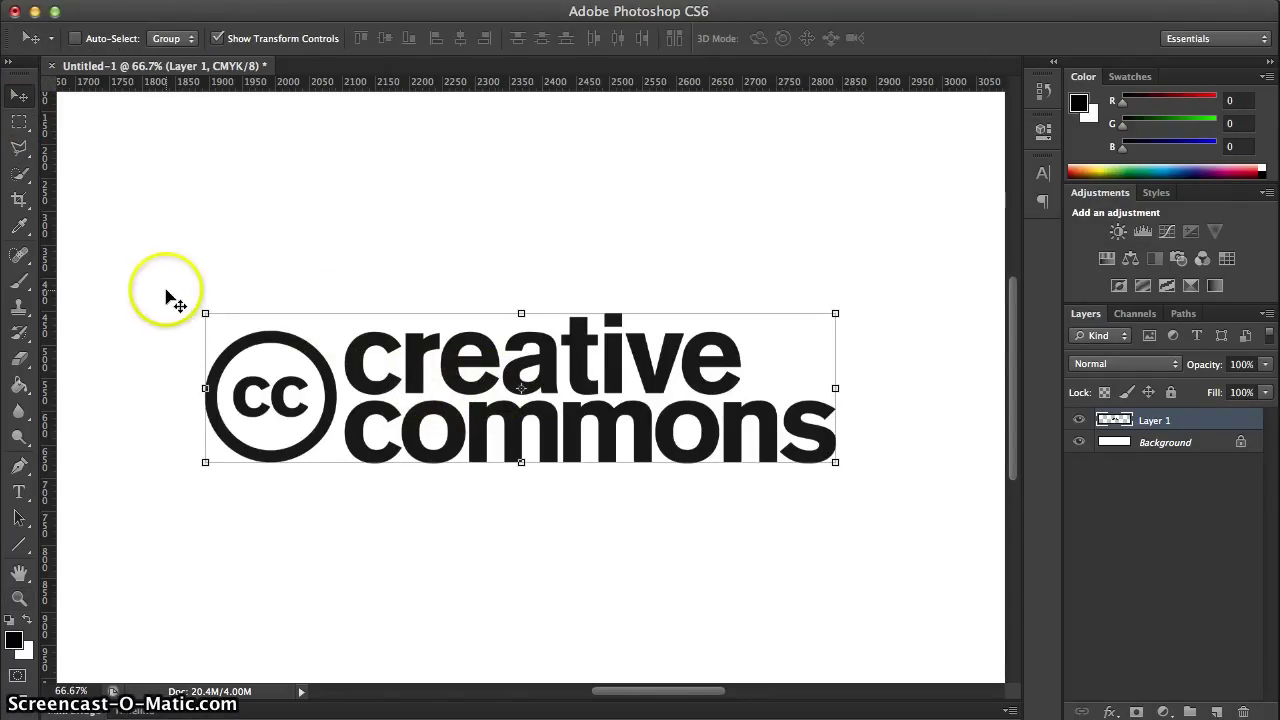
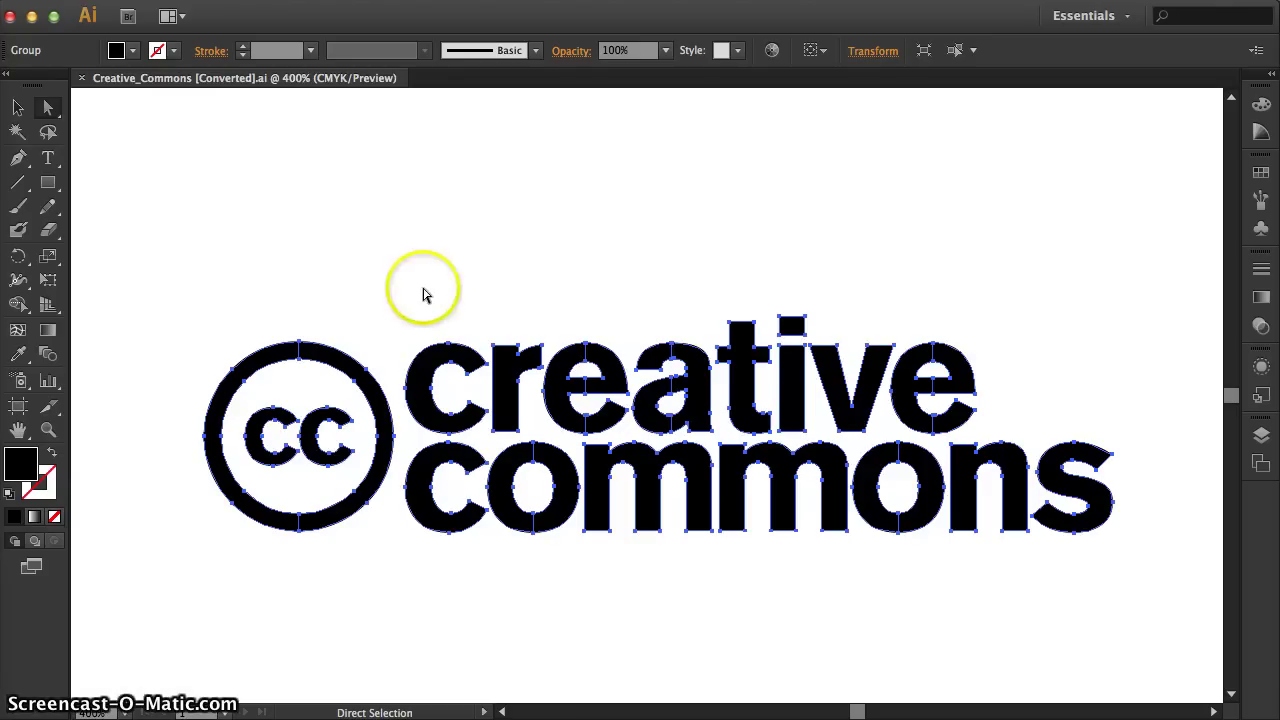
{"action": "left_click", "coordinate": [463, 258]}
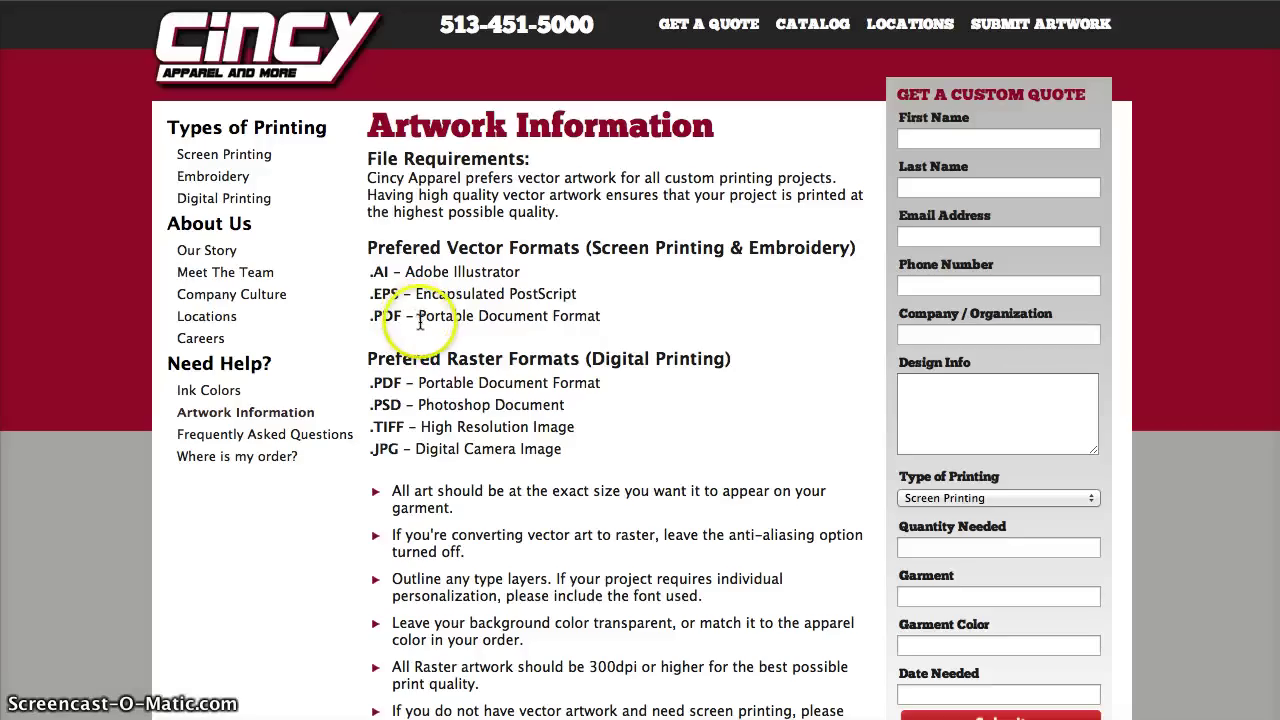
Switch to Cincy Apparel's Artwork Information page and highlight the PDF entry among the preferred vector formats.
{"action": "left_click_drag", "start_coordinate": [417, 316], "coordinate": [606, 316]}
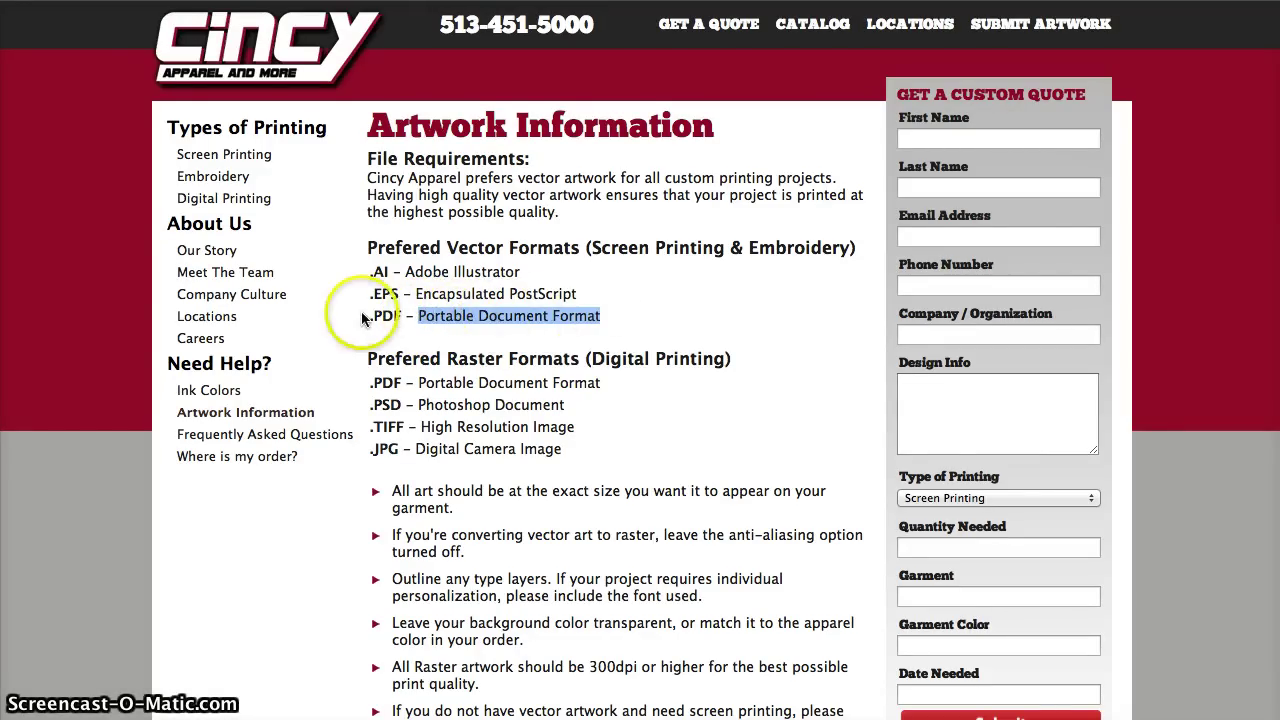
{"action": "left_click_drag", "start_coordinate": [370, 316], "coordinate": [402, 317]}
{"action": "left_click", "coordinate": [409, 318]}
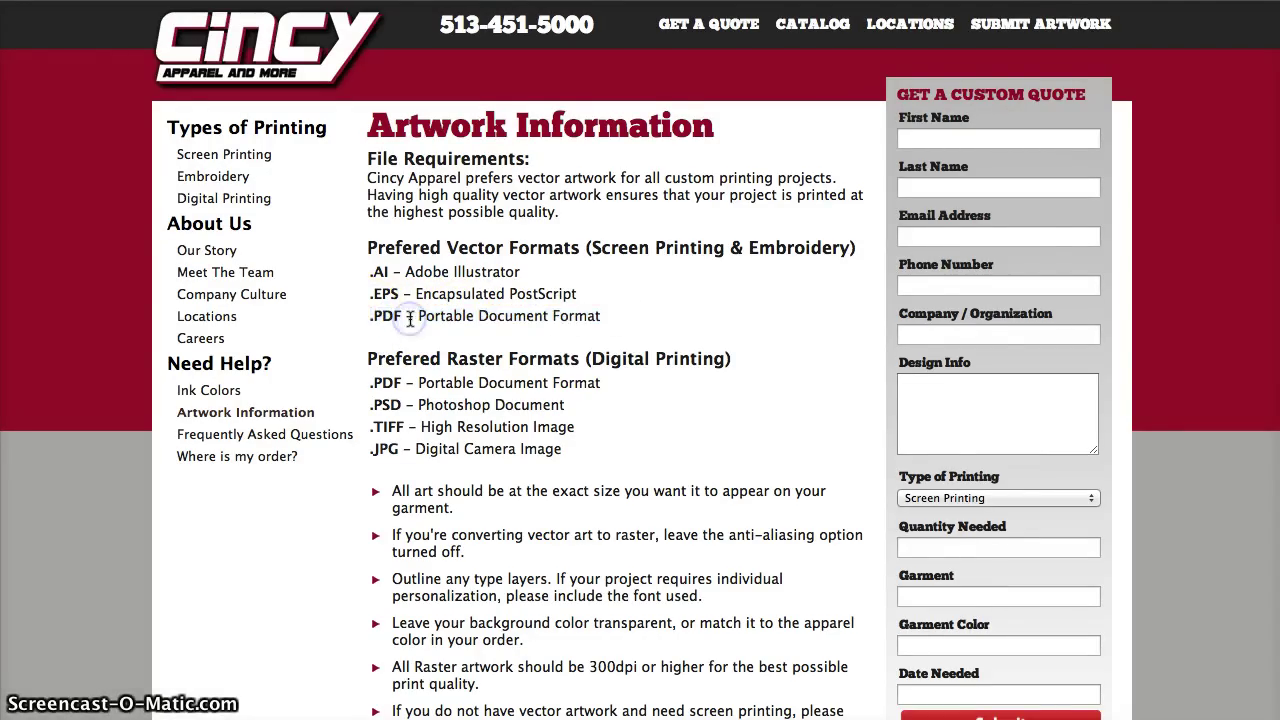
{"action": "left_click", "coordinate": [437, 321]}
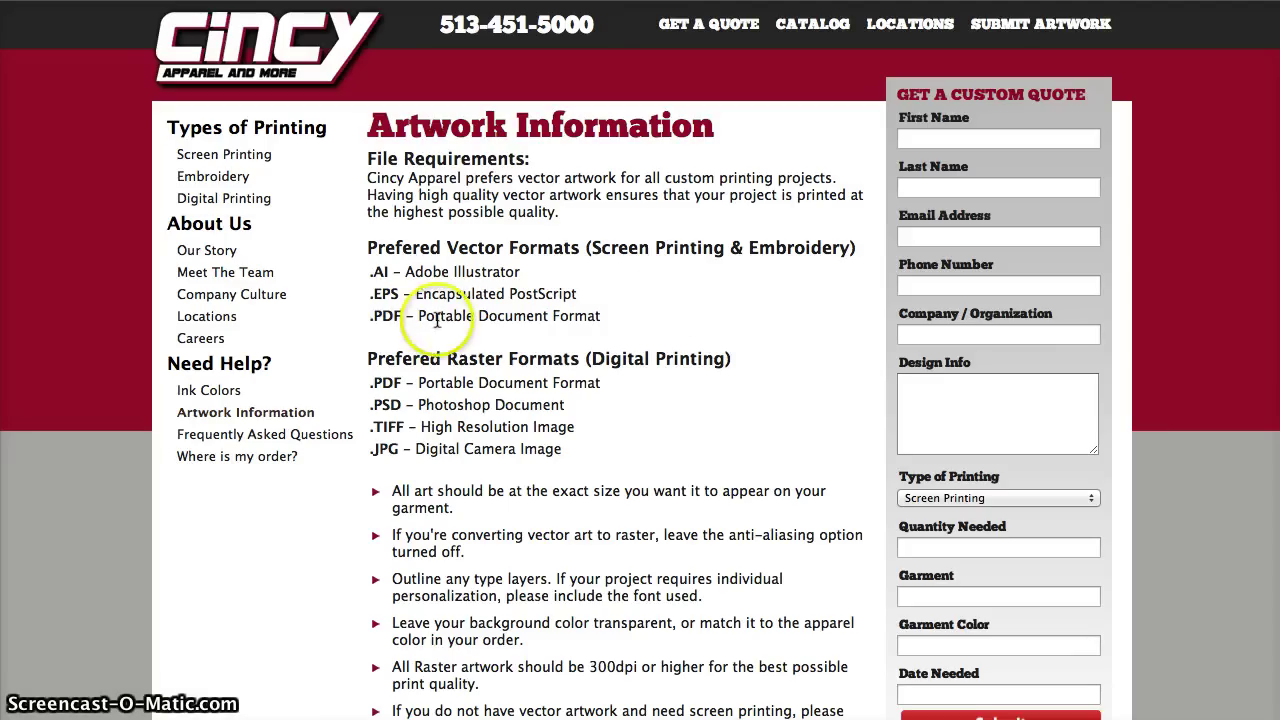
{"action": "left_click", "coordinate": [655, 316]}
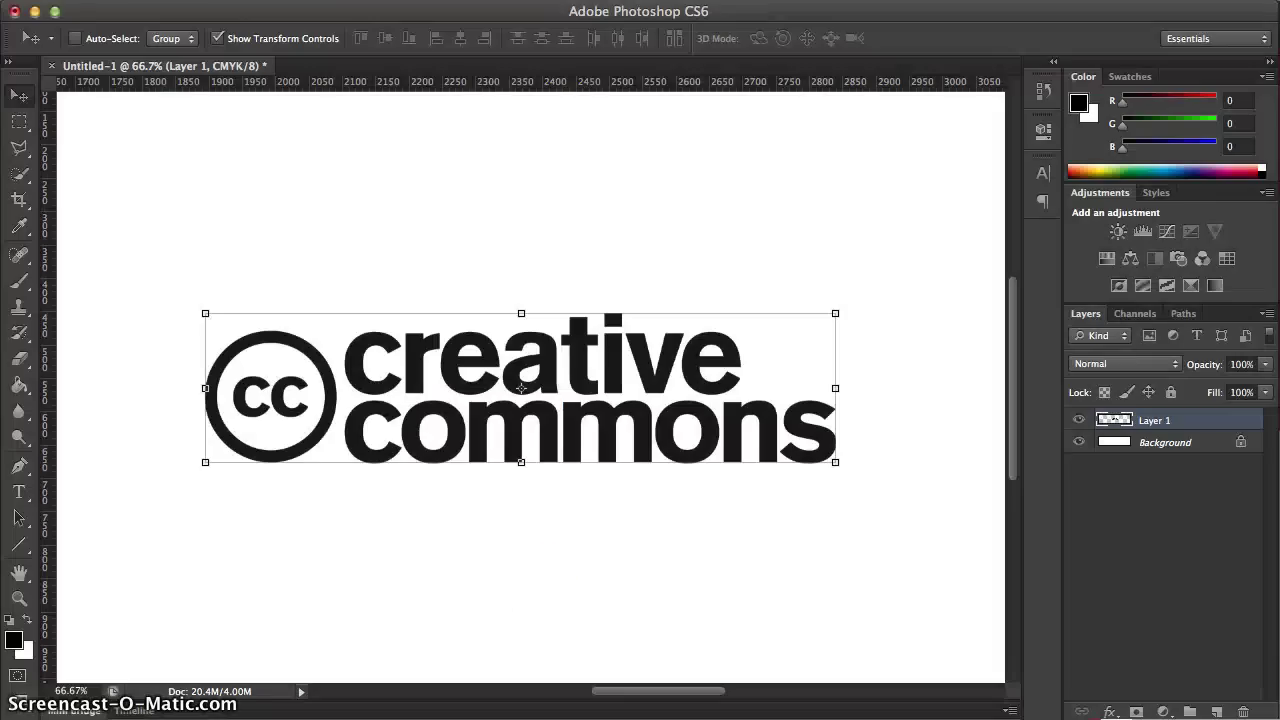
Switch to Photoshop and select the Background layer and Layer 1 in turn to examine what each one contains.
{"action": "left_click", "coordinate": [587, 540]}
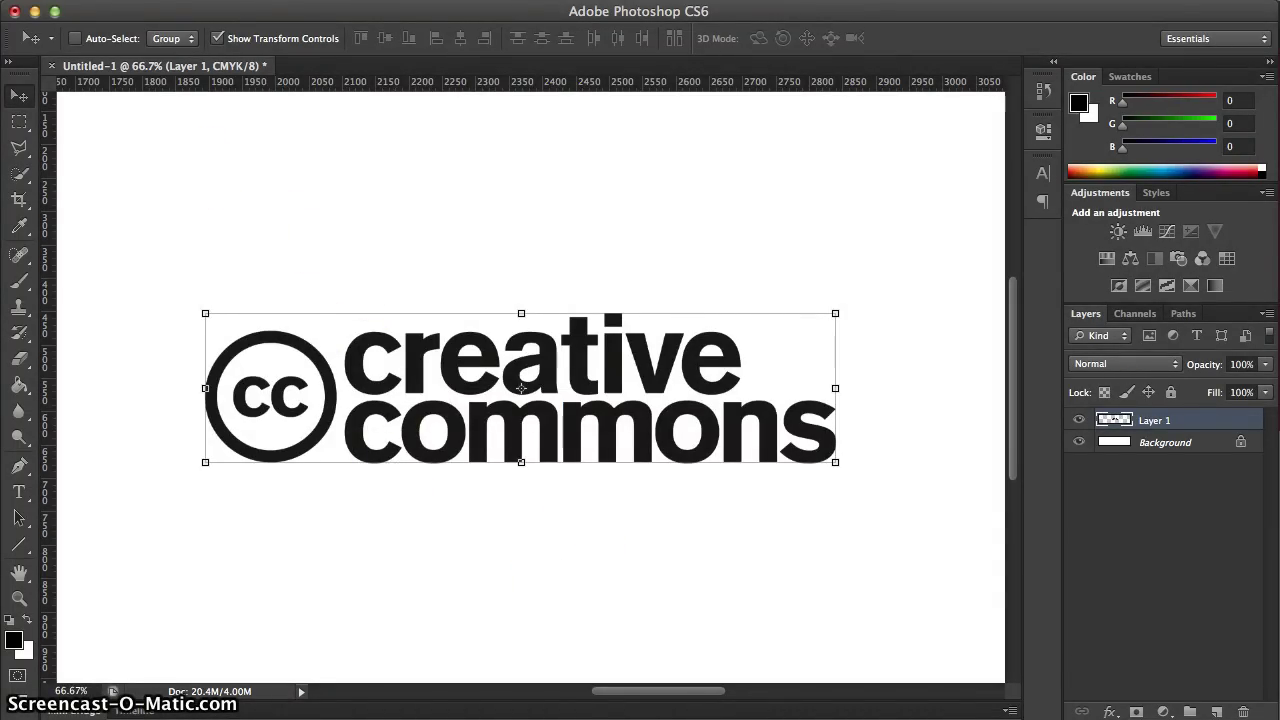
{"action": "left_click", "coordinate": [19, 147]}
{"action": "key", "text": "v"}
{"action": "left_click", "coordinate": [234, 323]}
{"action": "left_click", "coordinate": [1166, 443]}
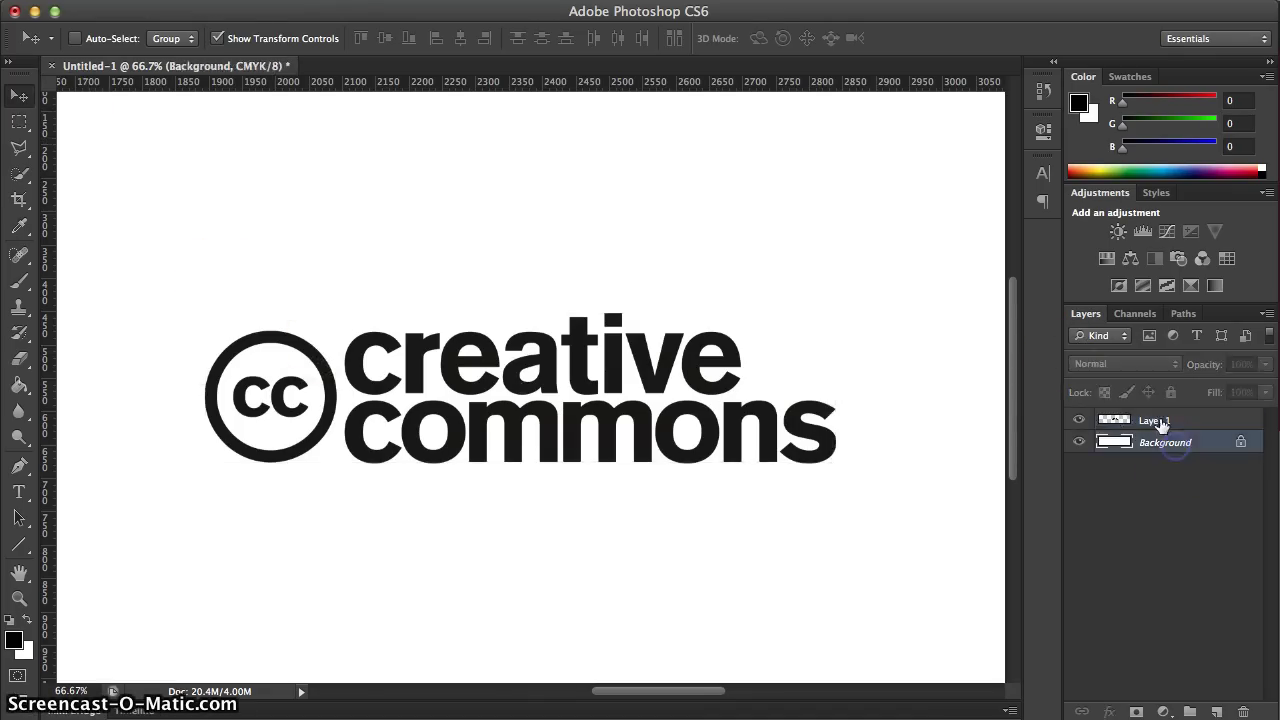
{"action": "left_click", "coordinate": [1155, 421]}
{"action": "left_click", "coordinate": [325, 315]}
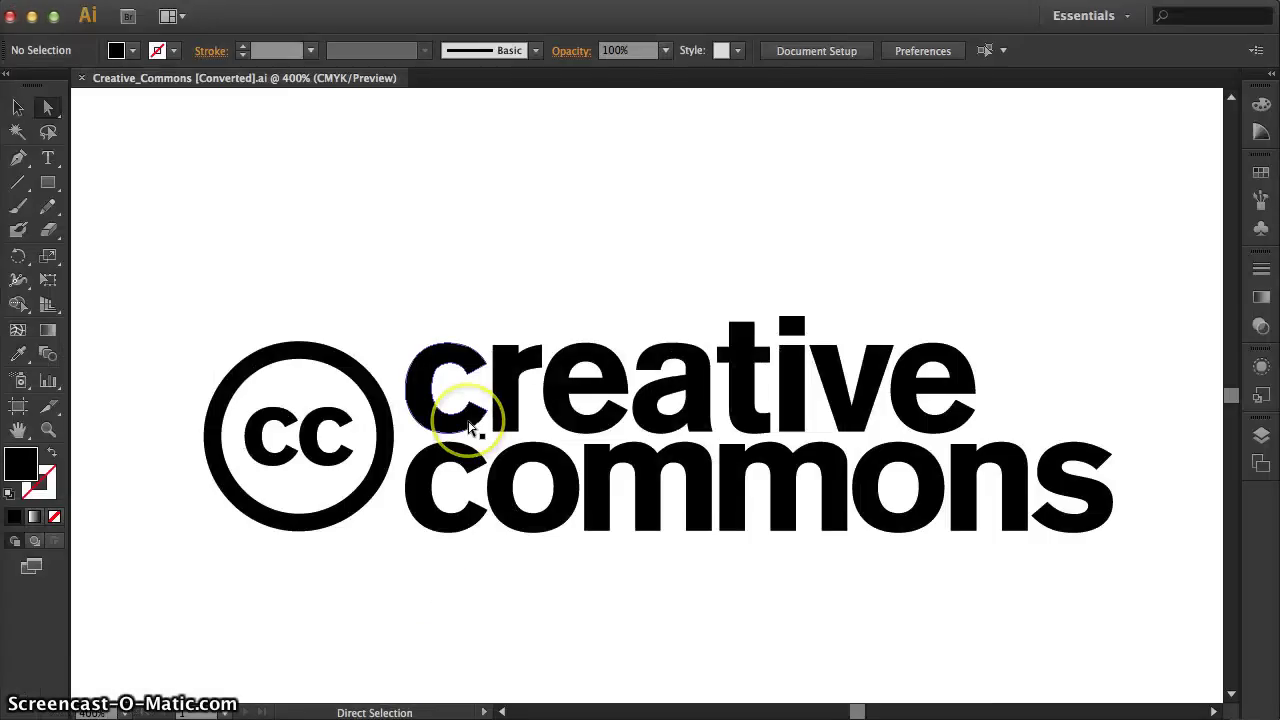
Switch to Illustrator, place an overlapping duplicate of the vector logo, and remove it.
{"action": "left_click_drag", "start_coordinate": [470, 425], "coordinate": [458, 405]}
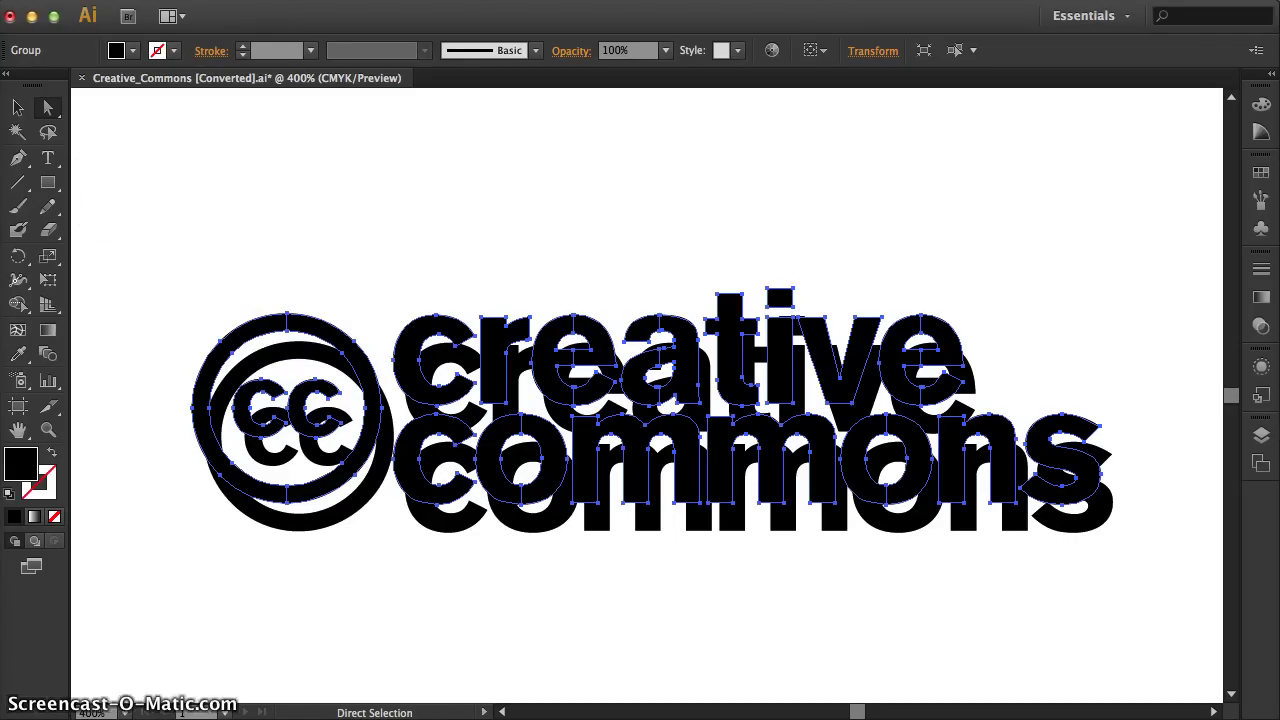
{"action": "key", "text": "Delete"}
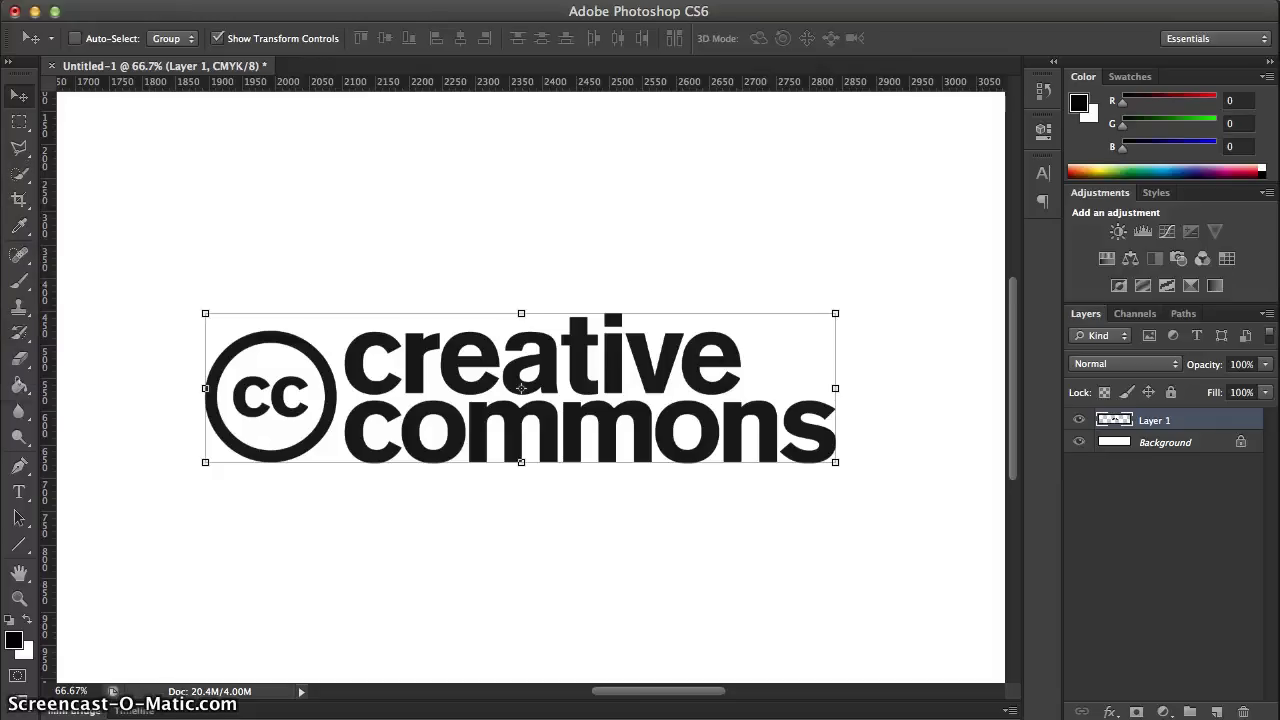
Switch to Photoshop and merge the logo layer into the Background.
{"action": "right_click", "coordinate": [1152, 423]}
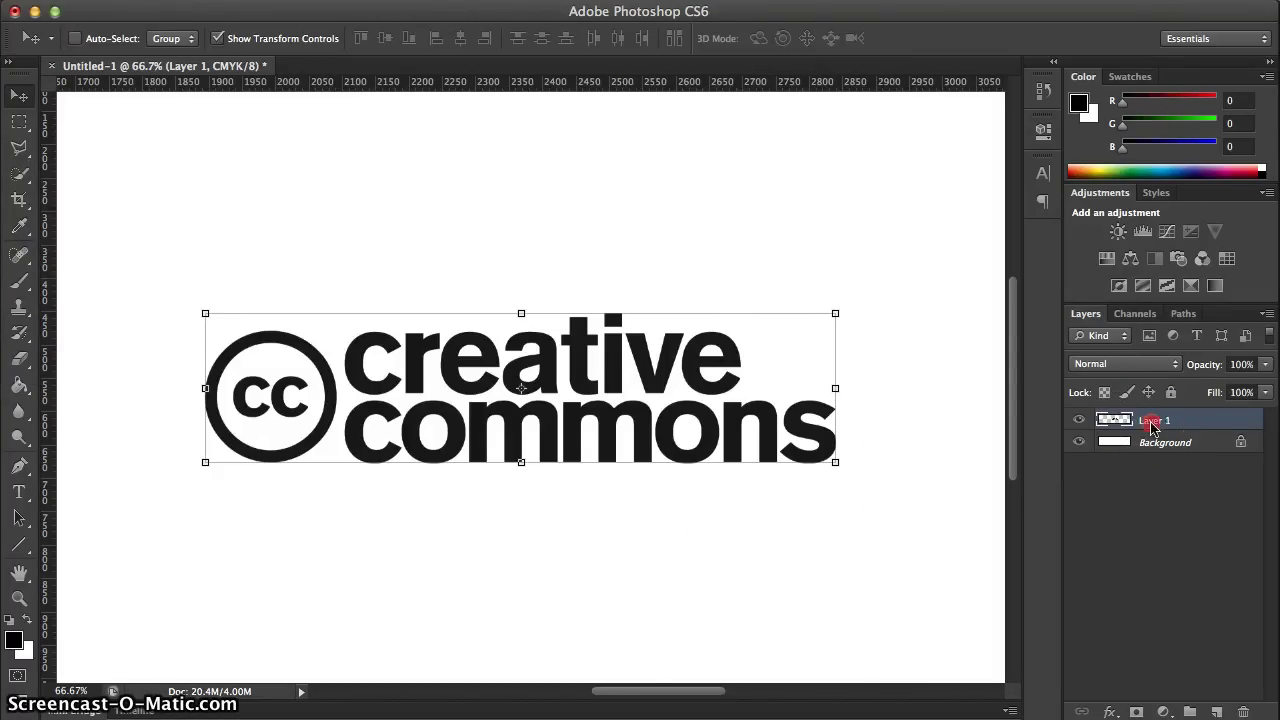
{"action": "left_click", "coordinate": [1119, 559]}
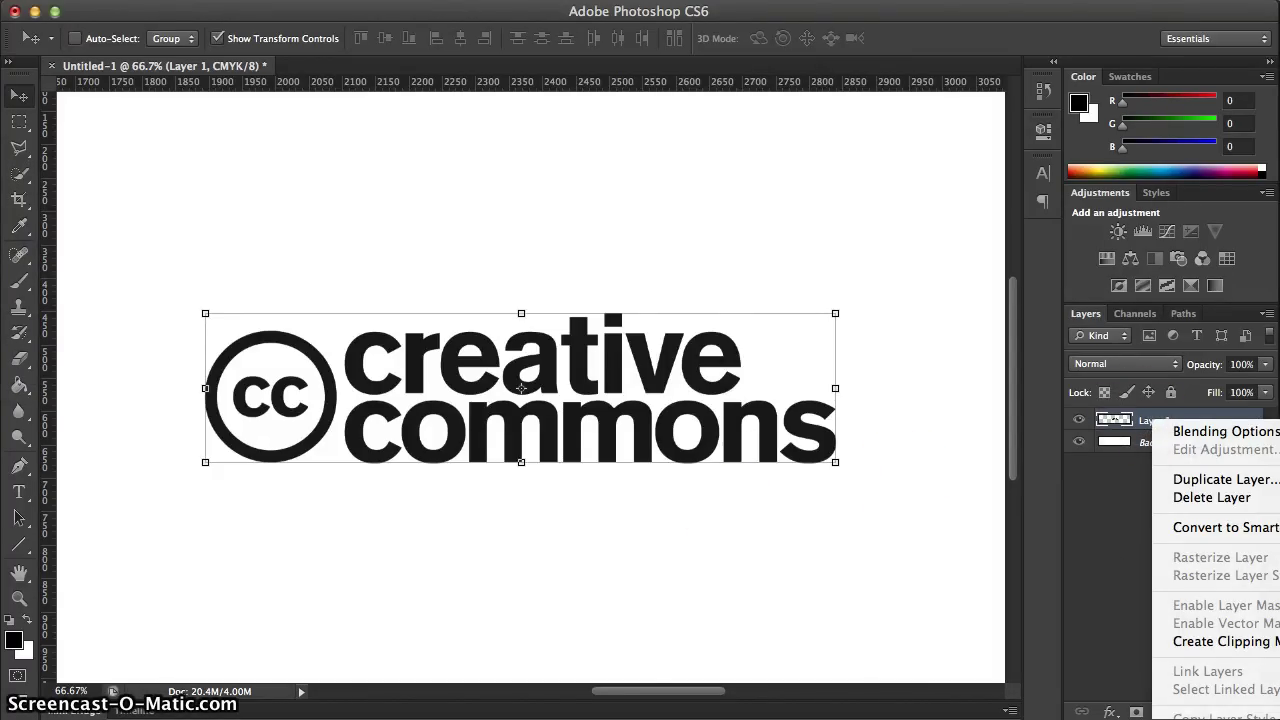
{"action": "left_click", "coordinate": [1211, 497]}
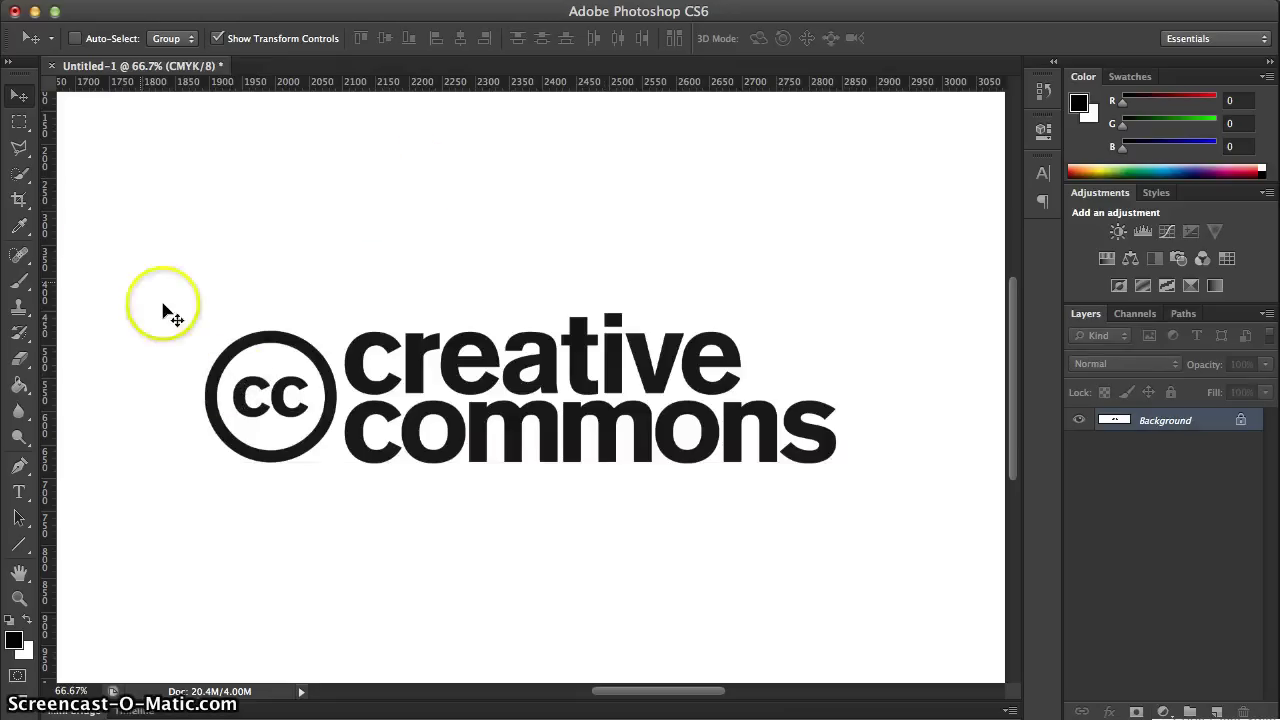
Copy the raster logo within a rectangular marquee in Photoshop and paste it into the Illustrator document.
{"action": "left_click", "coordinate": [19, 121]}
{"action": "left_click_drag", "start_coordinate": [139, 288], "coordinate": [895, 497]}
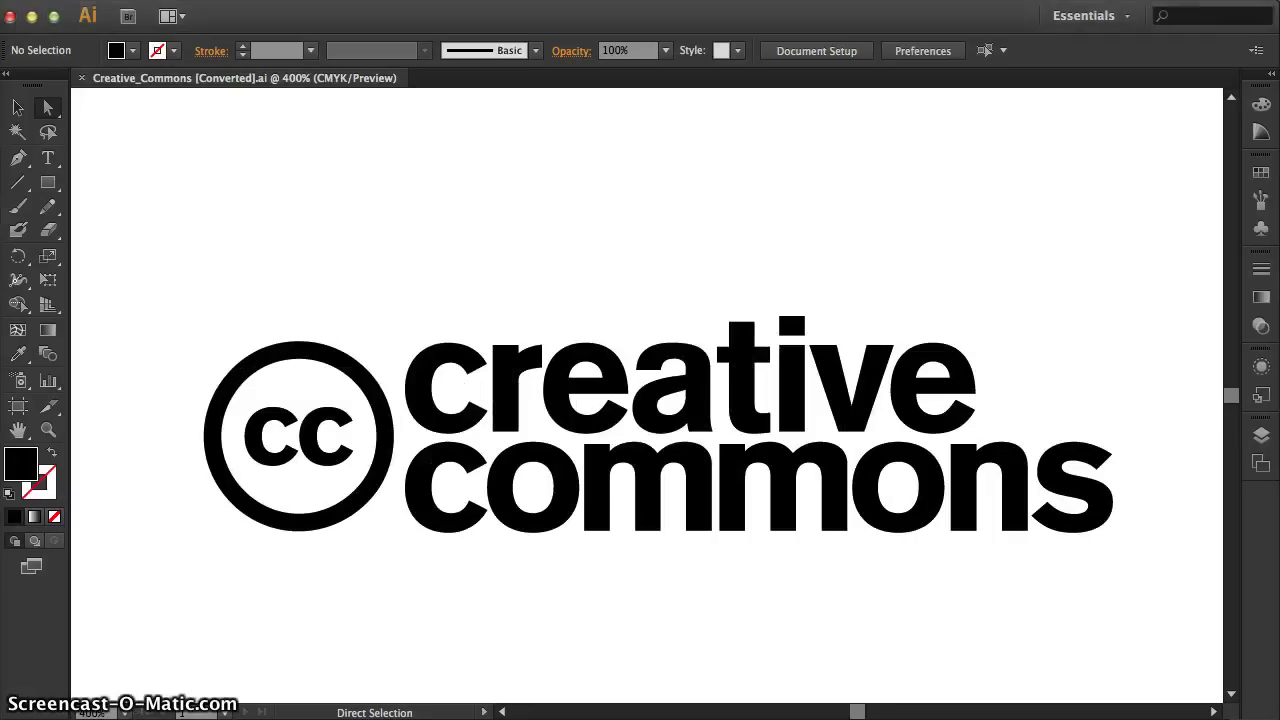
{"action": "left_click", "coordinate": [393, 229]}
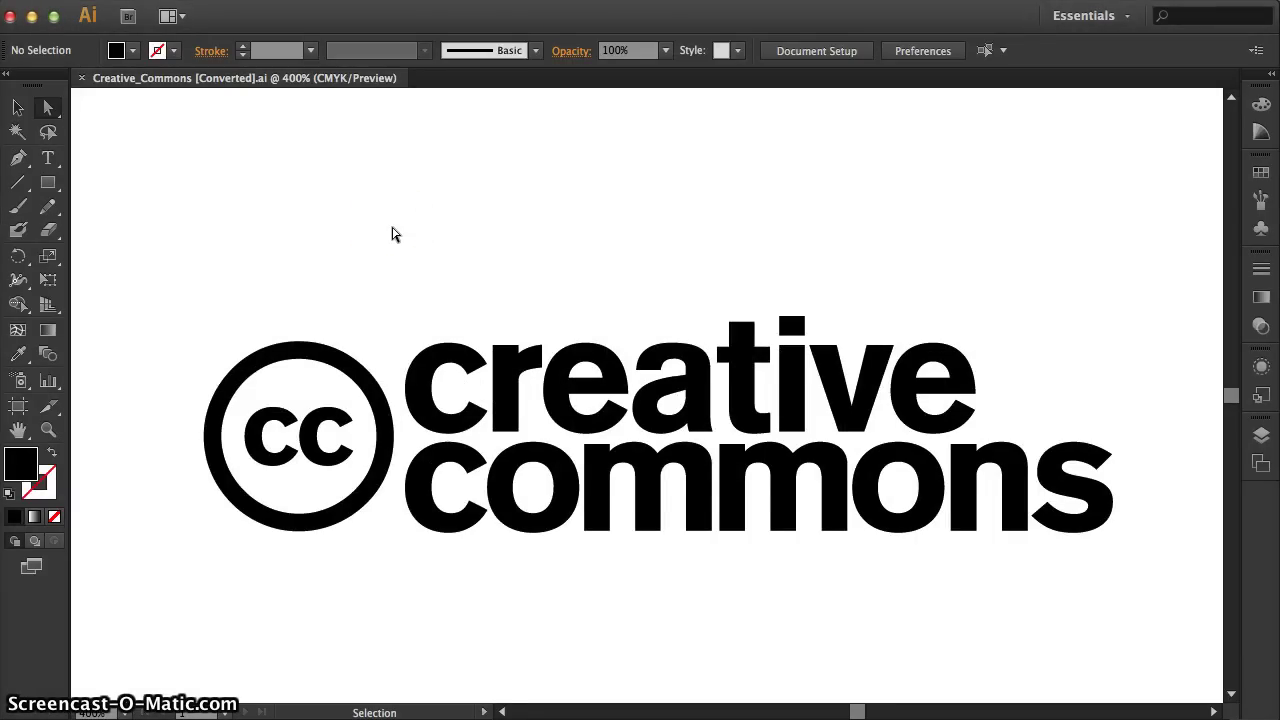
{"action": "key", "text": "ctrl+v"}
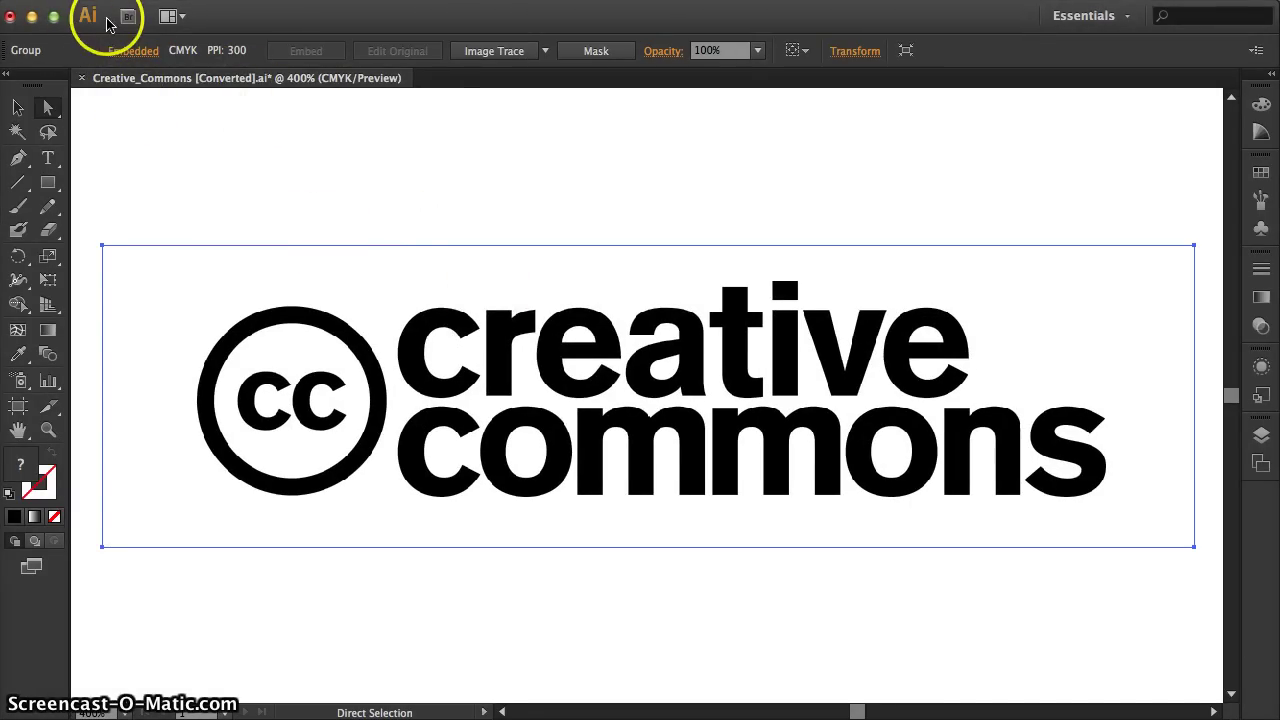
Move the pasted raster logo above the vector logo so that the two do not overlap, and deselect it.
{"action": "left_click_drag", "start_coordinate": [415, 385], "coordinate": [430, 171]}
{"action": "scroll", "coordinate": [478, 364], "scroll_direction": "up", "scroll_amount": 5}
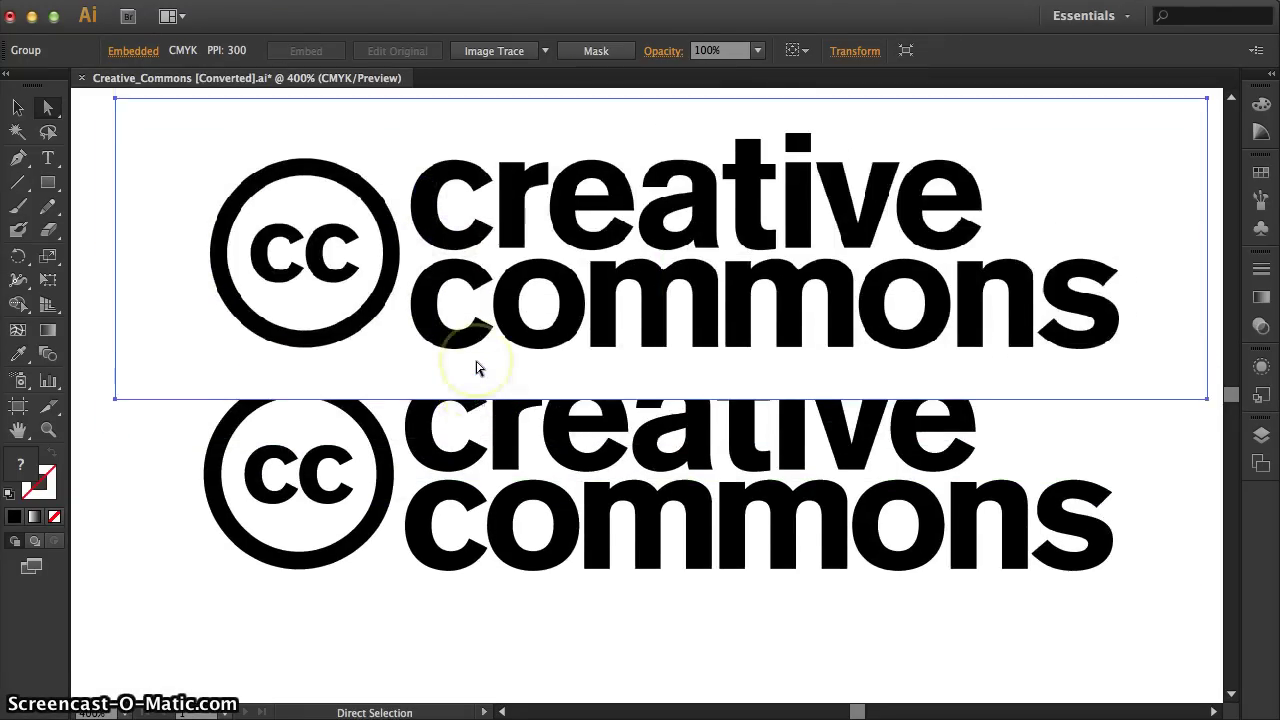
{"action": "left_click_drag", "start_coordinate": [457, 357], "coordinate": [433, 245]}
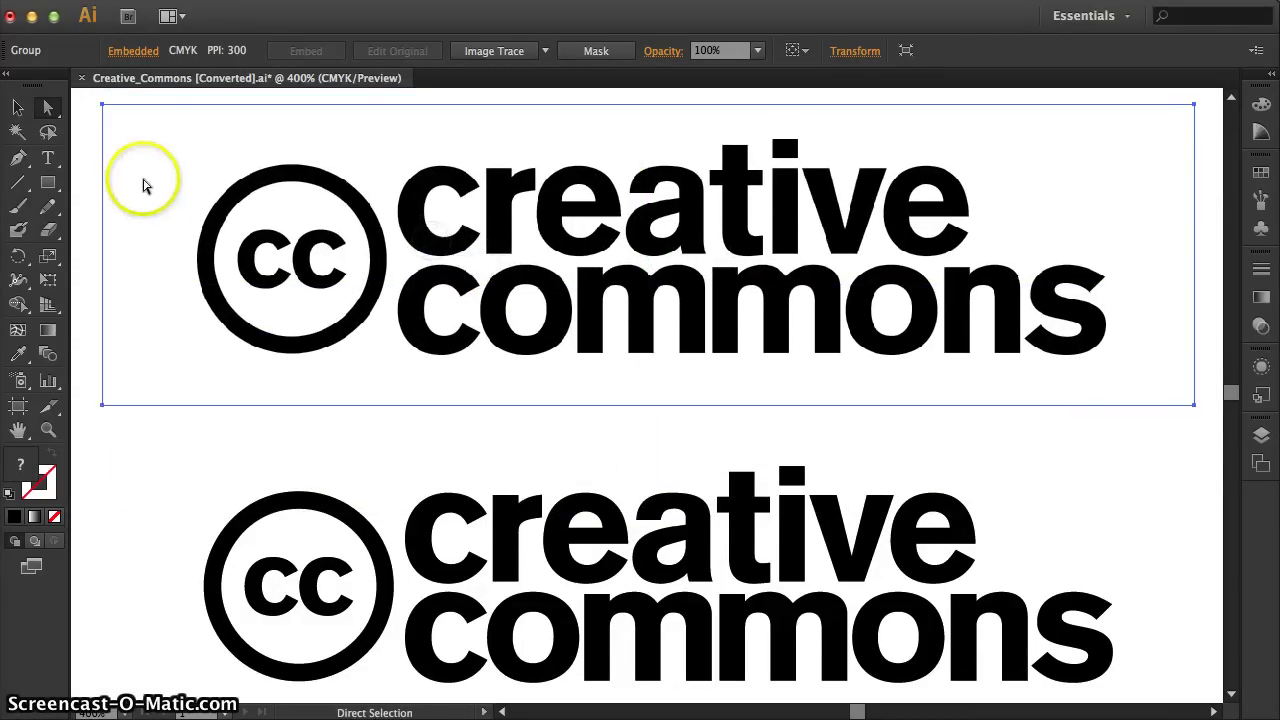
{"action": "left_click", "coordinate": [152, 483]}
Magnify the pasted raster logo to 1200% with the Zoom tool to examine its jagged edges, and zoom back out to 600%.
{"action": "left_click", "coordinate": [48, 430]}
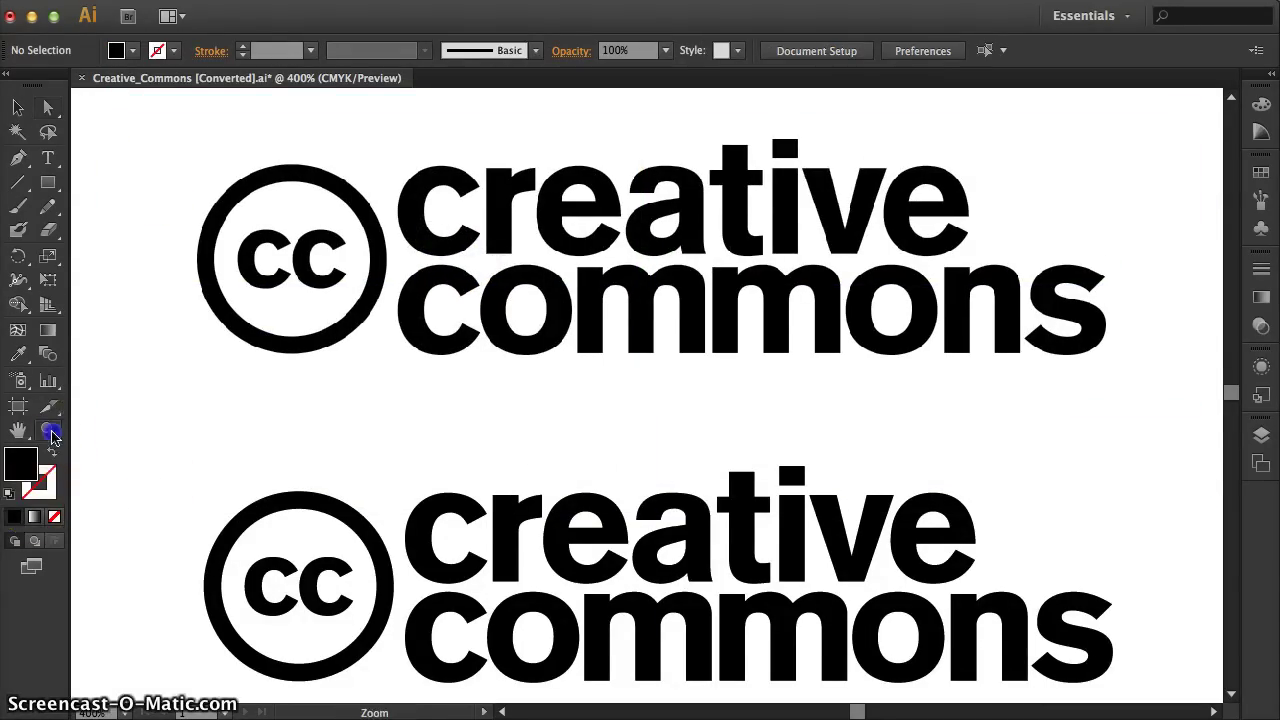
{"action": "left_click", "coordinate": [411, 274]}
{"action": "left_click", "coordinate": [651, 323]}
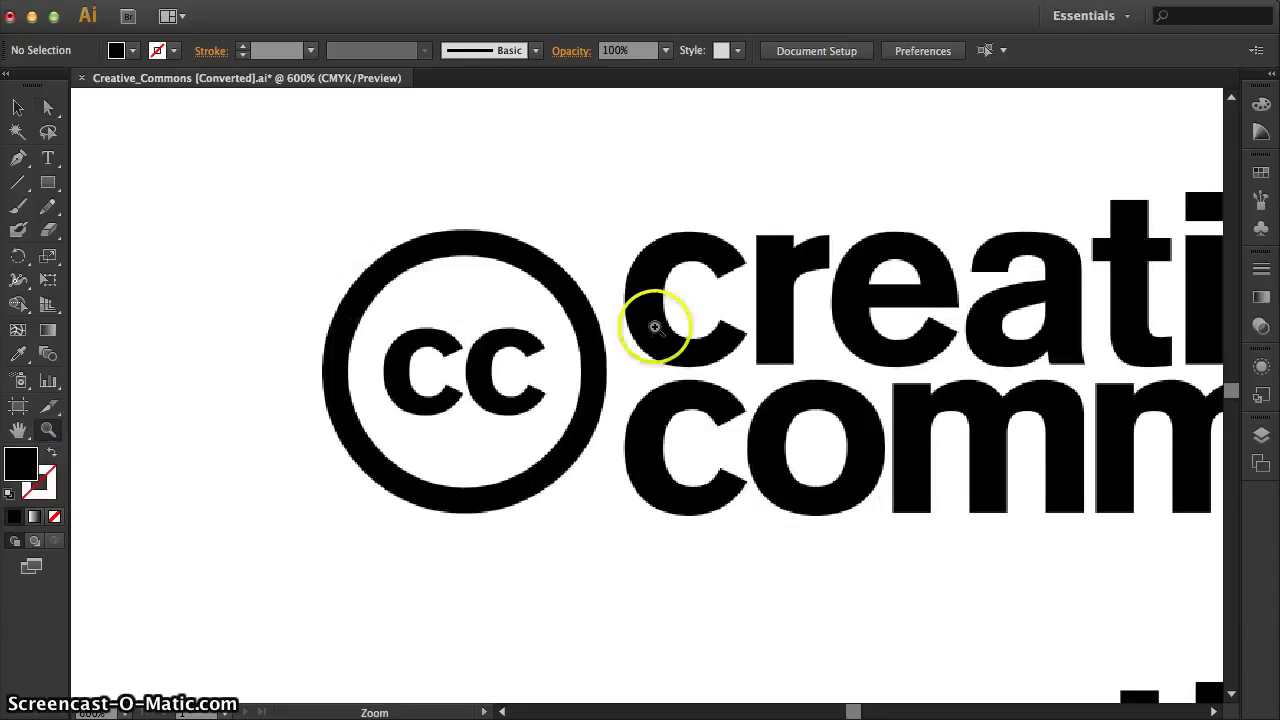
{"action": "left_click", "coordinate": [580, 472]}
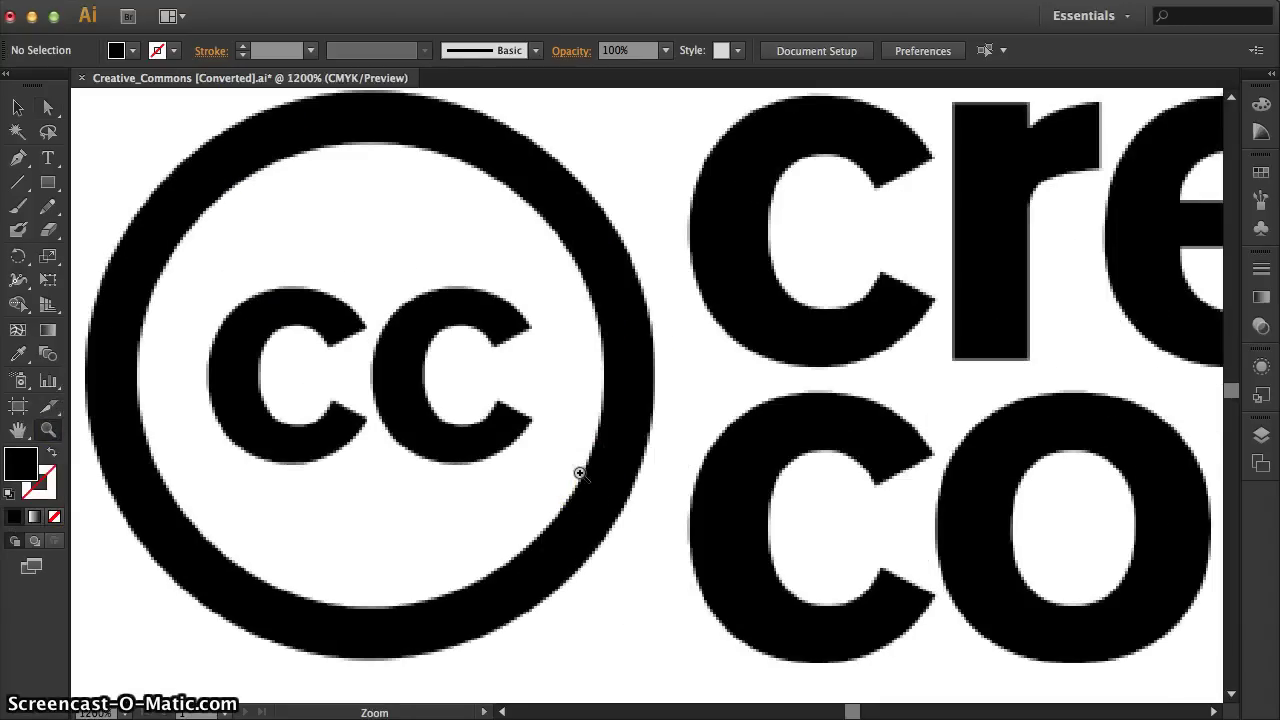
{"action": "left_click", "coordinate": [580, 472], "text": "alt"}
{"action": "left_click", "coordinate": [777, 480], "text": "alt"}
{"action": "left_click", "coordinate": [851, 475], "text": "alt"}
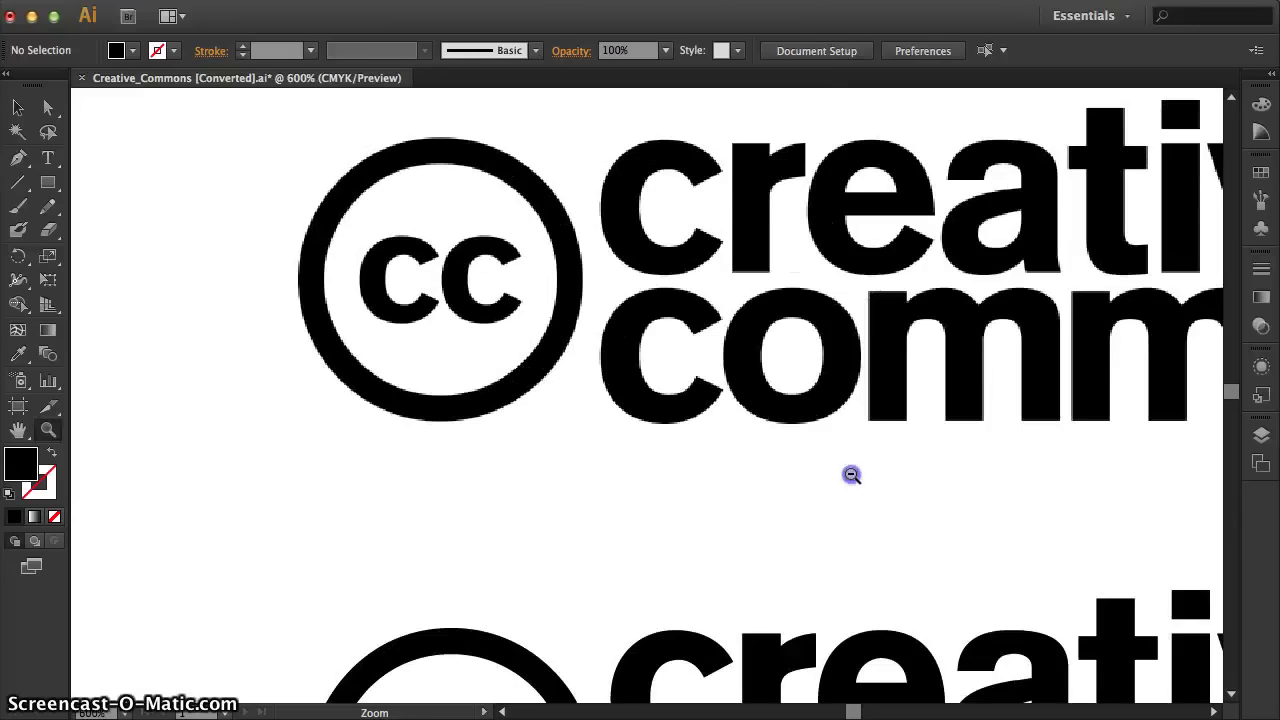
Magnify the vector logo's lettering to 1200% to examine its edges, and return to both logos at 300%.
{"action": "left_click", "coordinate": [706, 572], "text": "alt"}
{"action": "left_click", "coordinate": [706, 572]}
{"action": "left_click", "coordinate": [688, 468]}
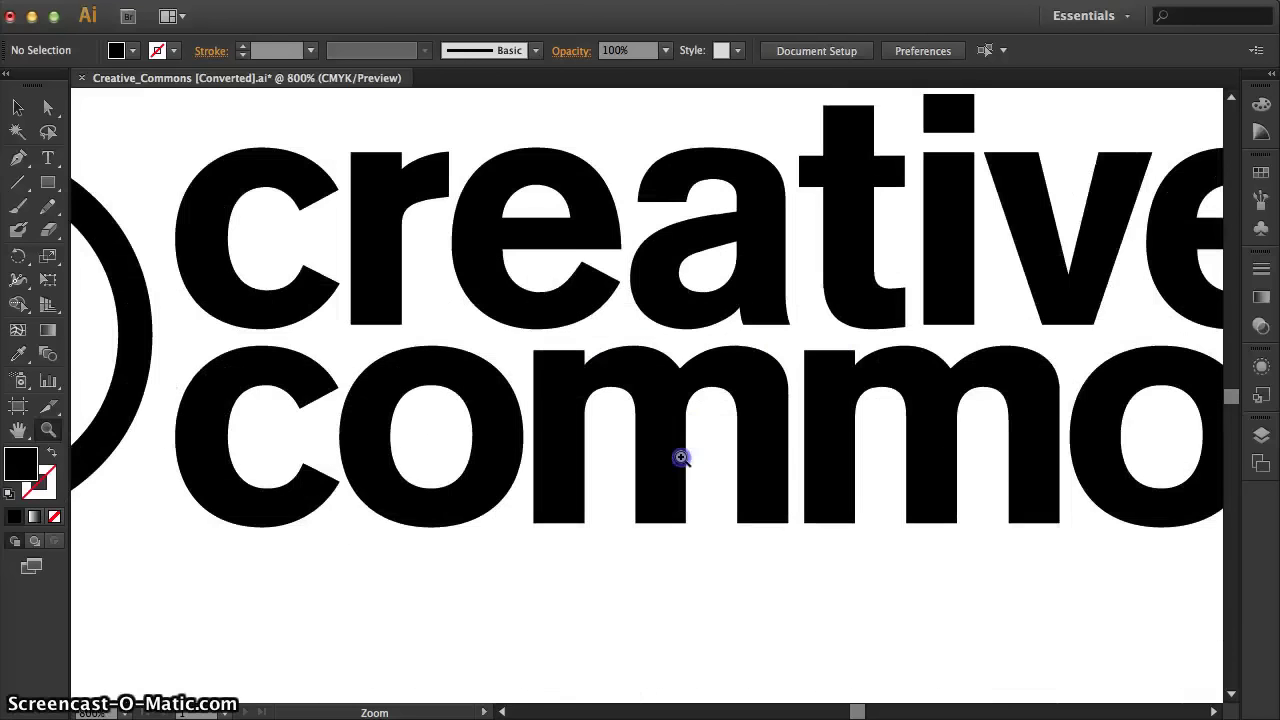
{"action": "left_click", "coordinate": [656, 357]}
{"action": "left_click", "coordinate": [651, 386]}
{"action": "left_click", "coordinate": [680, 329], "text": "alt"}
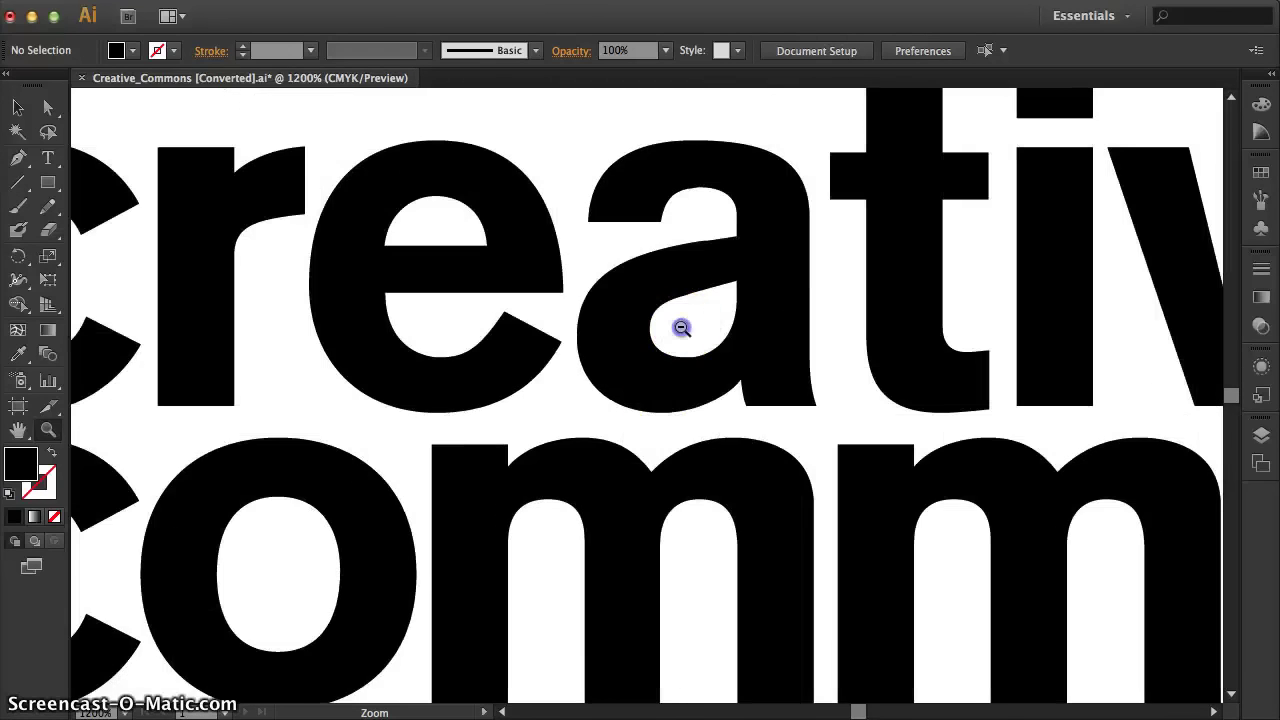
{"action": "left_click", "coordinate": [681, 327], "text": "alt"}
{"action": "left_click", "coordinate": [681, 327], "text": "alt"}
{"action": "left_click", "coordinate": [680, 328], "text": "alt"}
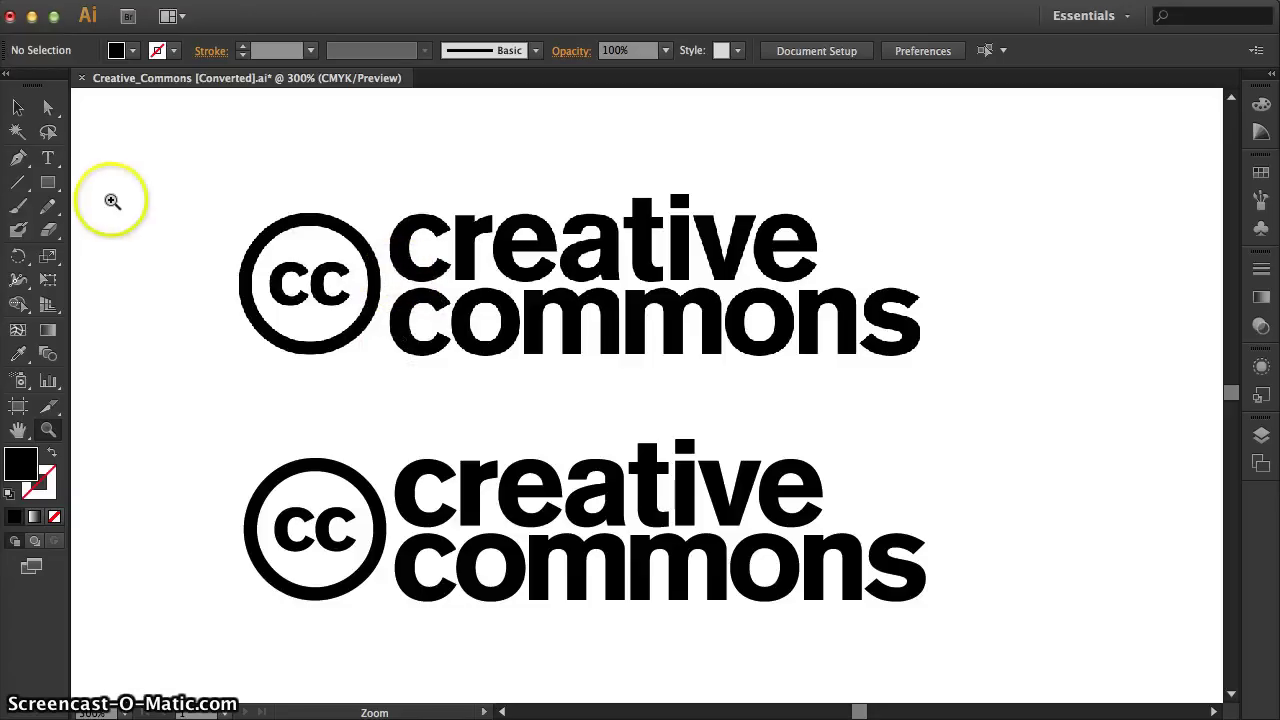
Select the raster logo and the vector logo in turn with the Direct Selection tool to compare their bounds and anchor points.
{"action": "left_click", "coordinate": [50, 110]}
{"action": "left_click_drag", "start_coordinate": [100, 209], "coordinate": [1120, 394]}
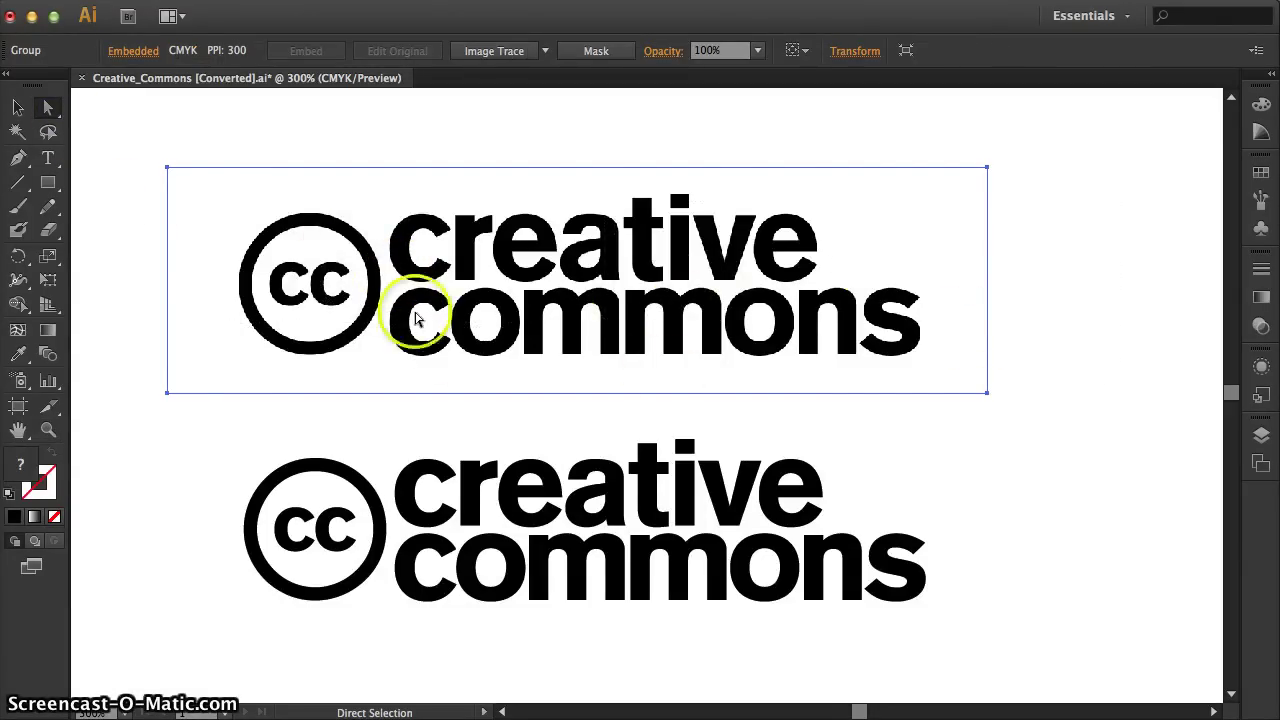
{"action": "left_click_drag", "start_coordinate": [157, 428], "coordinate": [1057, 557]}
{"action": "scroll", "coordinate": [1060, 560], "scroll_direction": "up", "scroll_amount": 3}
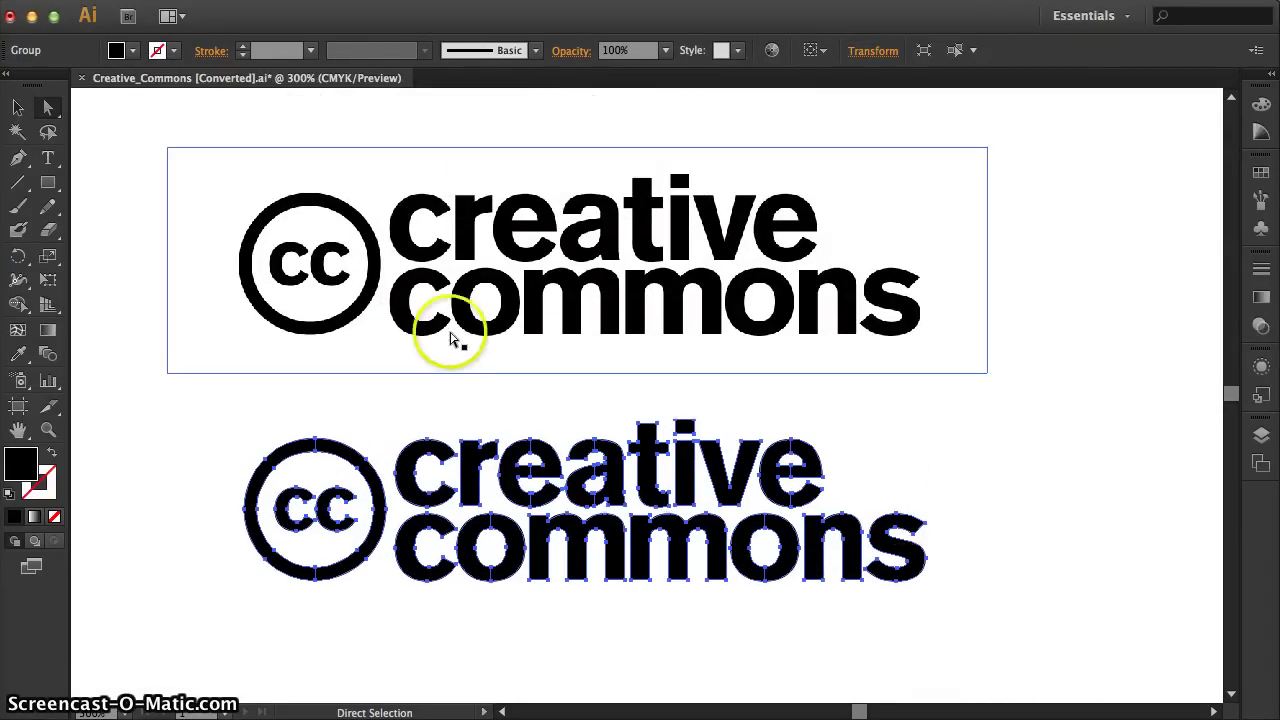
Deselect the vector logo and select the raster logo above it with the Direct Selection tool.
{"action": "left_click", "coordinate": [109, 528]}
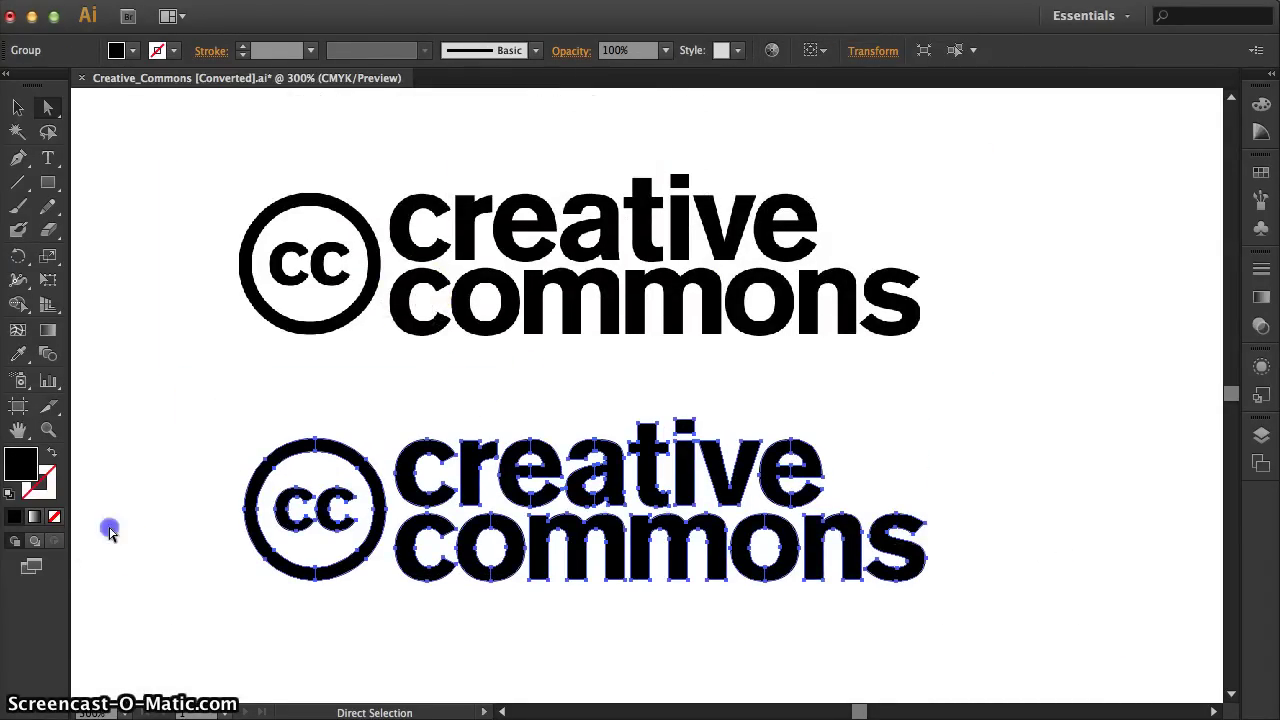
{"action": "left_click", "coordinate": [250, 290]}
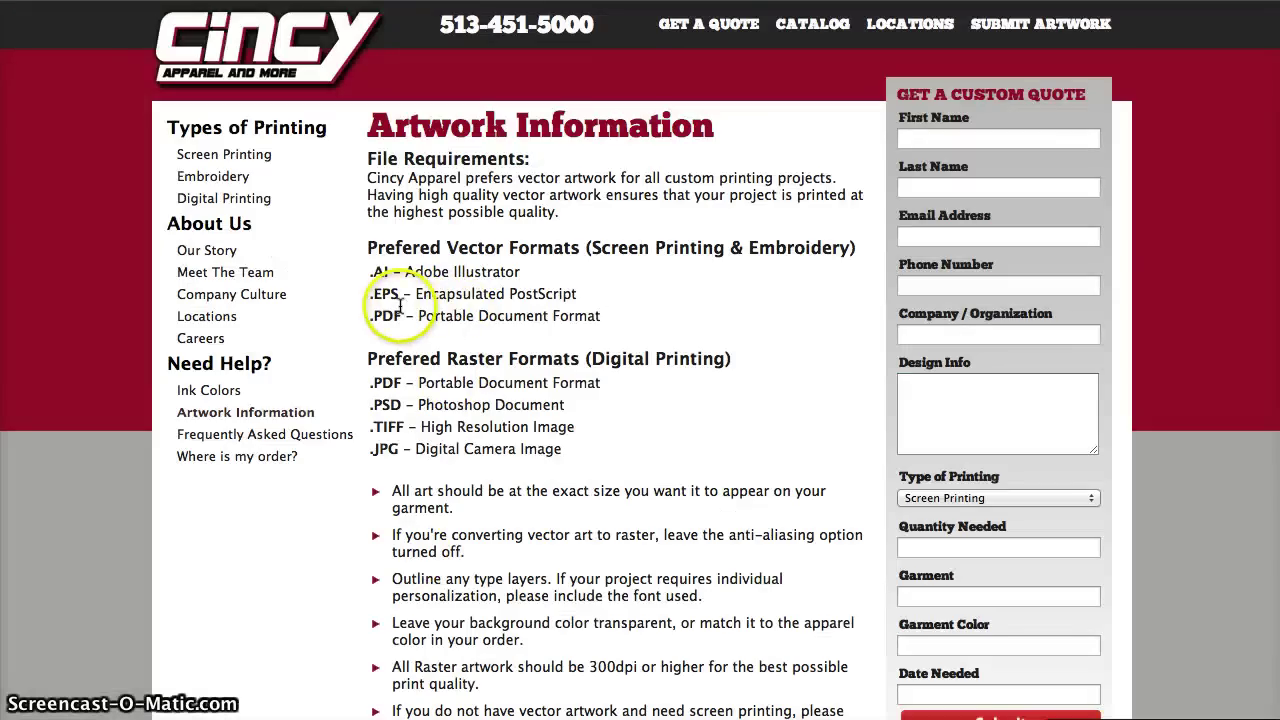
Switch to the Cincy Apparel website's Artwork Information page and review the preferred vector and raster file formats.
{"action": "left_click_drag", "start_coordinate": [405, 271], "coordinate": [538, 271]}
{"action": "left_click", "coordinate": [538, 272]}
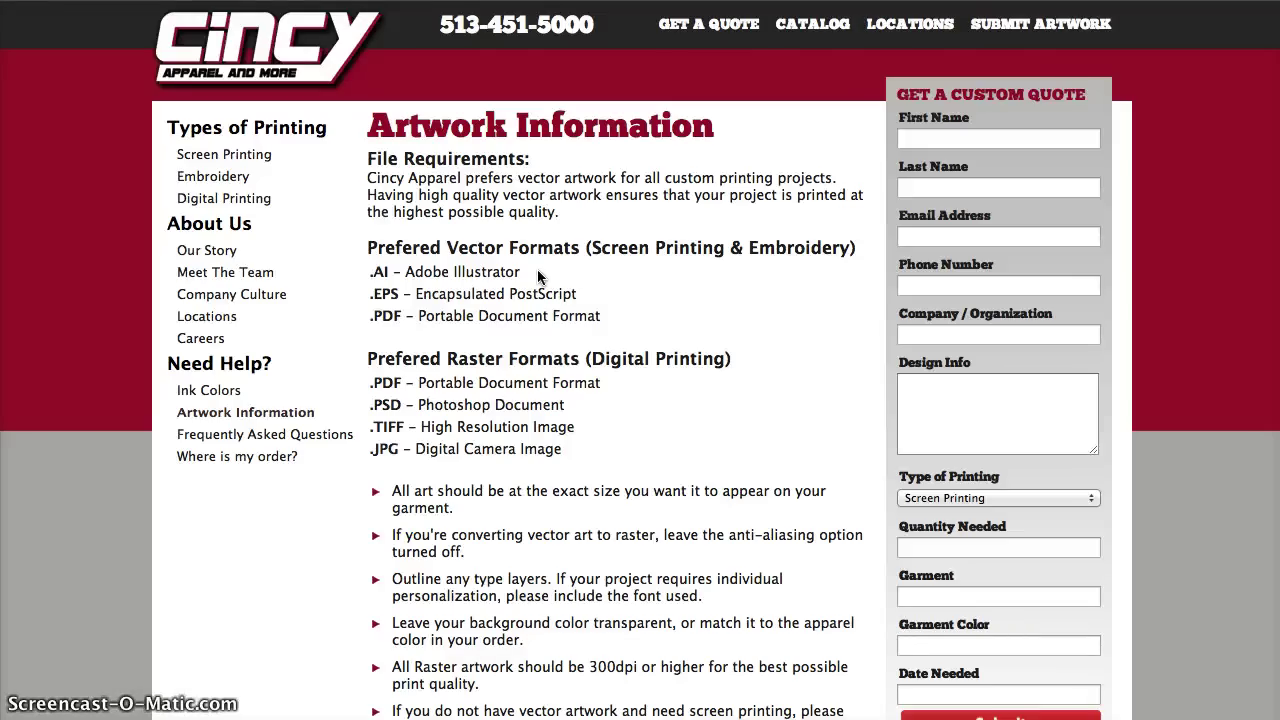
{"action": "left_click", "coordinate": [518, 364]}
{"action": "double_click", "coordinate": [518, 364]}
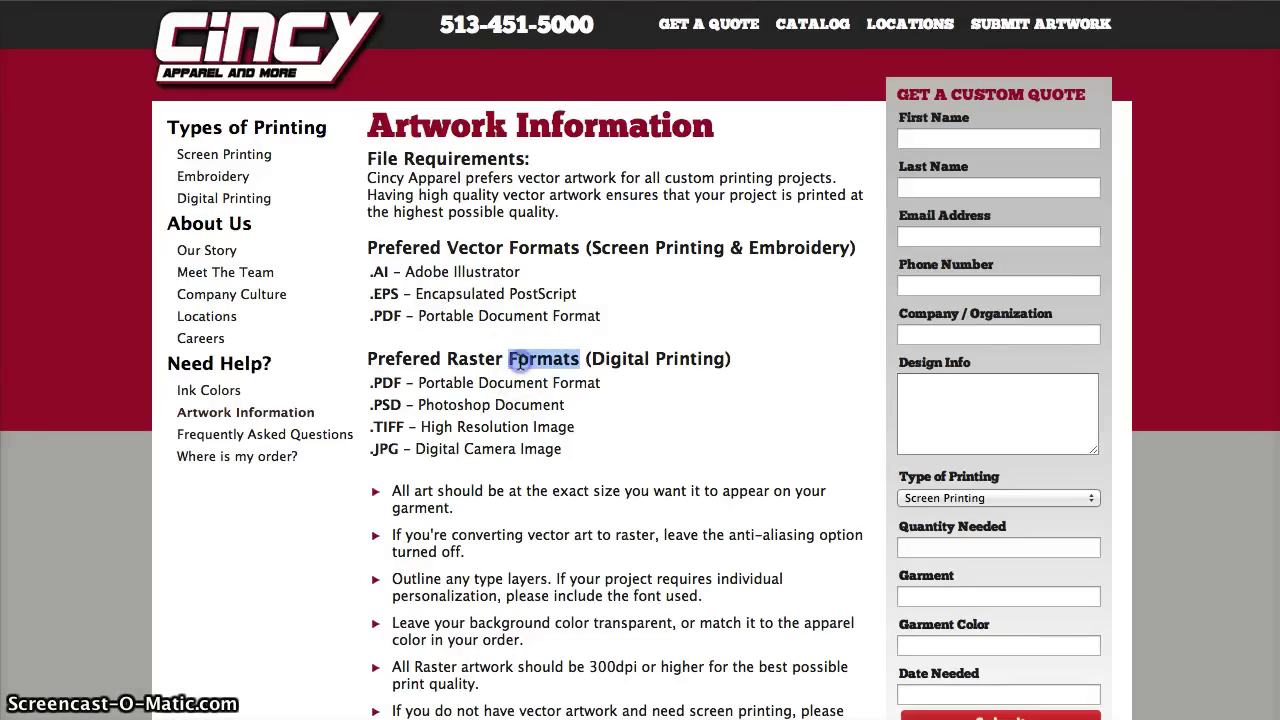
{"action": "left_click", "coordinate": [520, 355]}
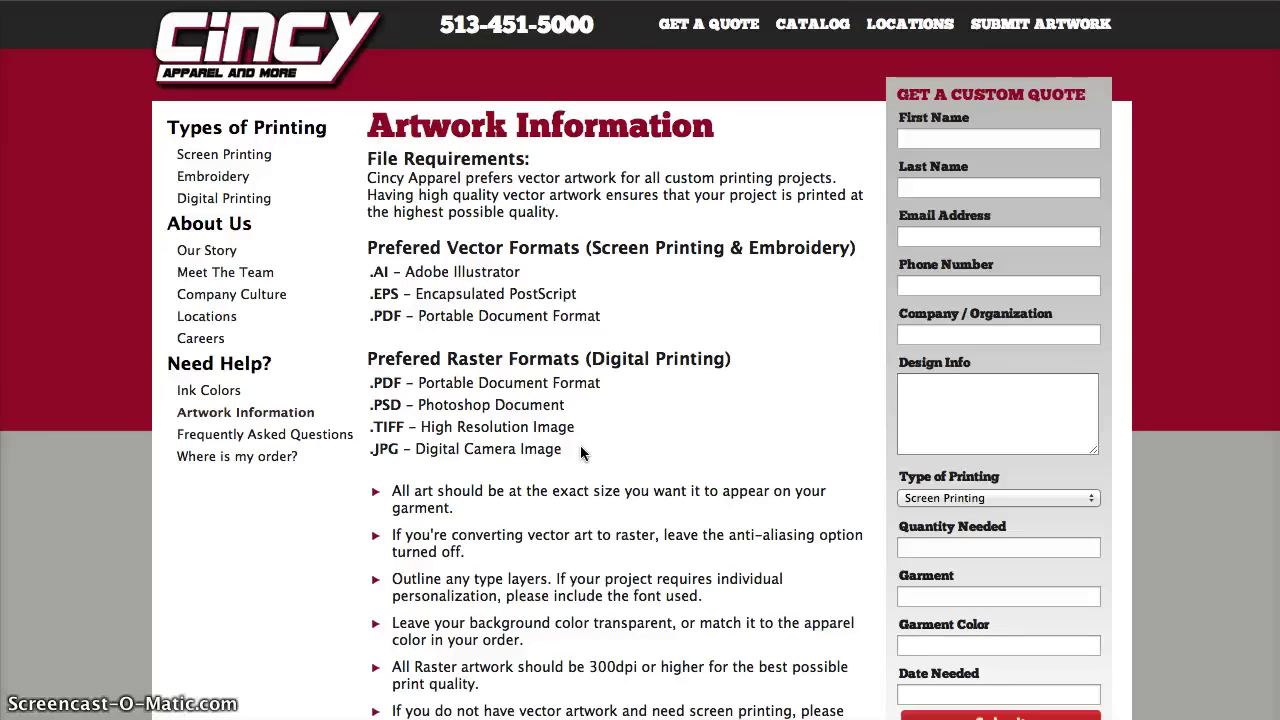
{"action": "left_click", "coordinate": [458, 92]}
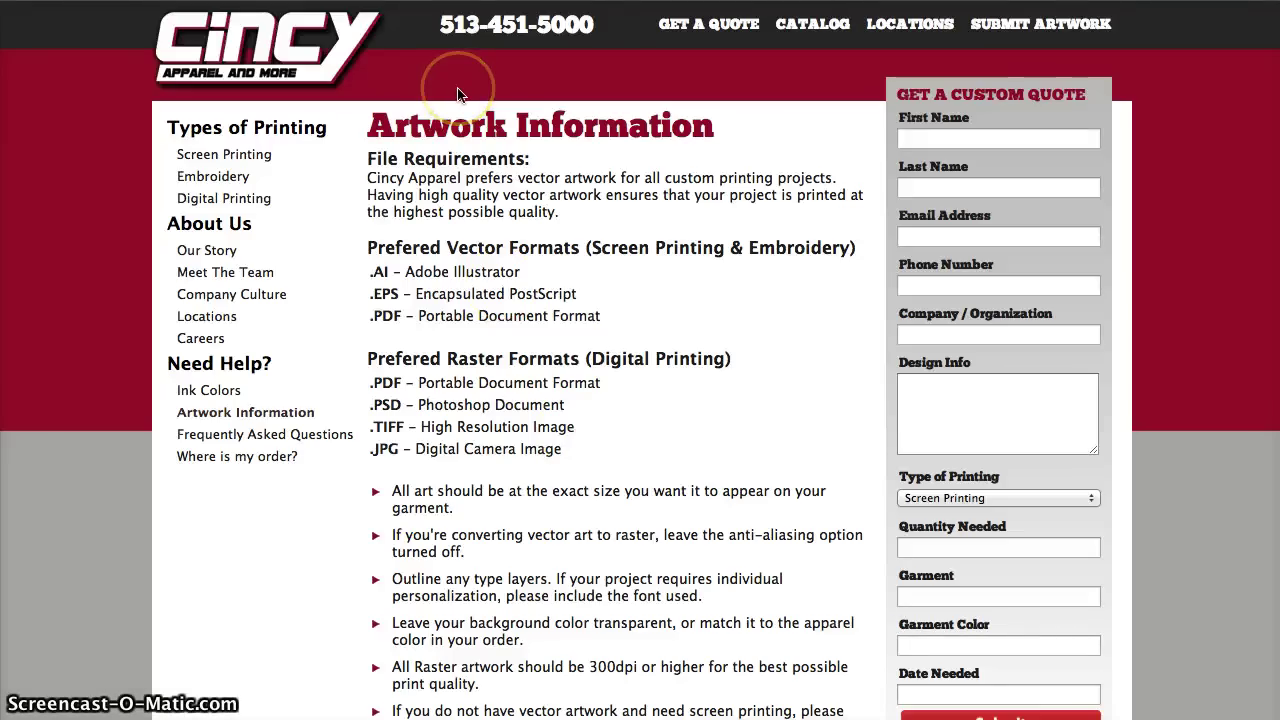